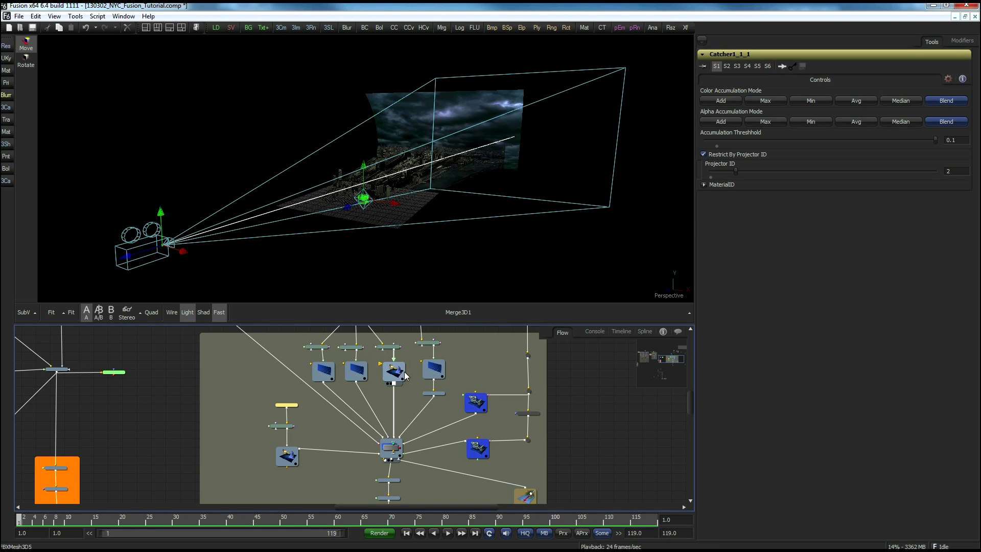
# Step: Select FBXMesh3D1, view its buildings closer in the 3D scene, and disable the connected Catcher1_1_1 node
pyautogui.click(390, 375)
pyautogui.click(286, 457)
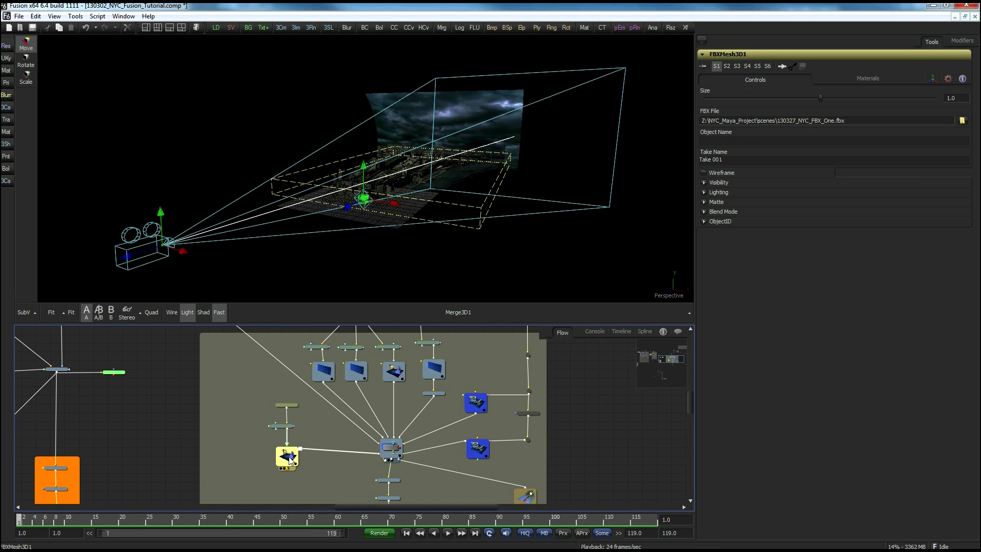
pyautogui.moveTo(268, 264); pyautogui.dragTo(394, 254, button='middle')
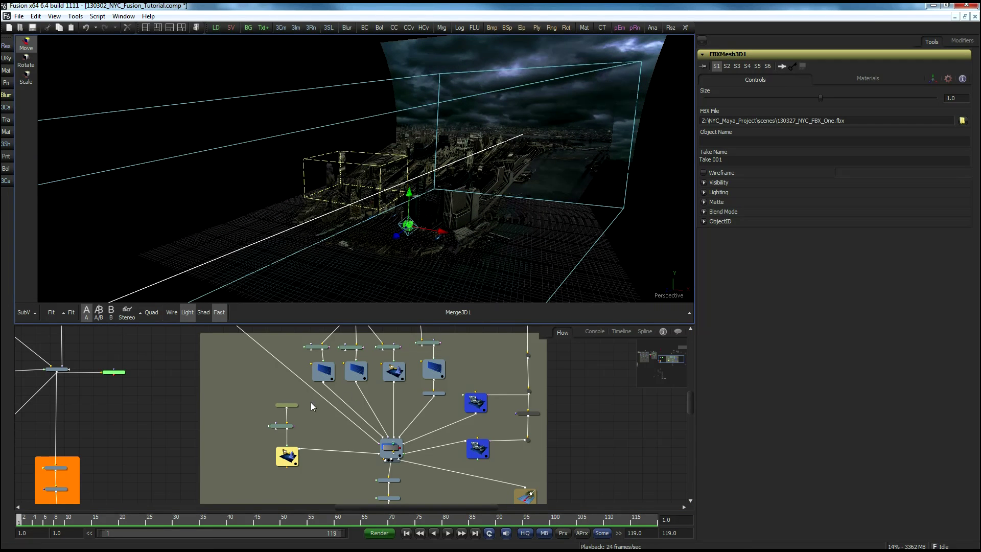
pyautogui.click(287, 404)
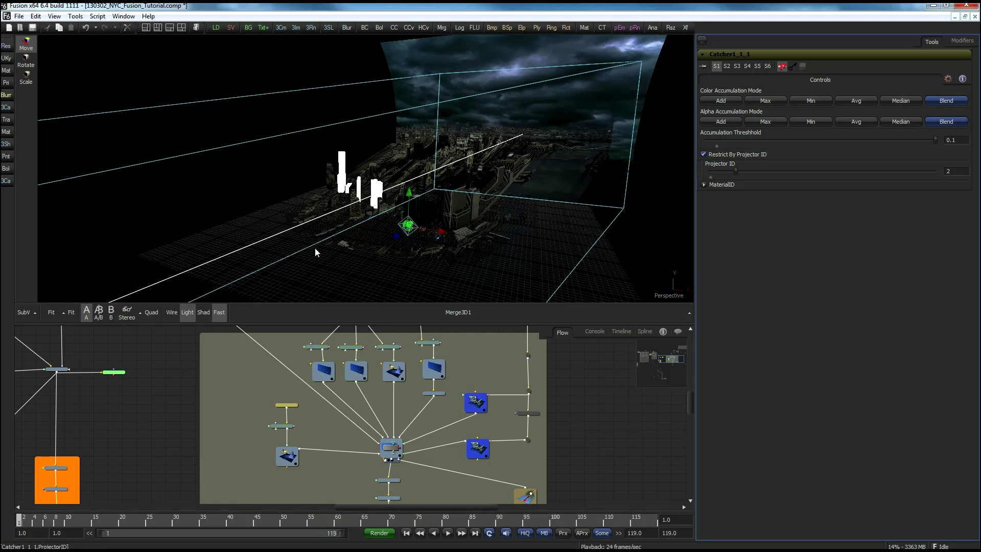
pyautogui.keyDown('alt'); pyautogui.moveTo(276, 233); pyautogui.dragTo(256, 217, button='middle'); pyautogui.keyUp('alt')
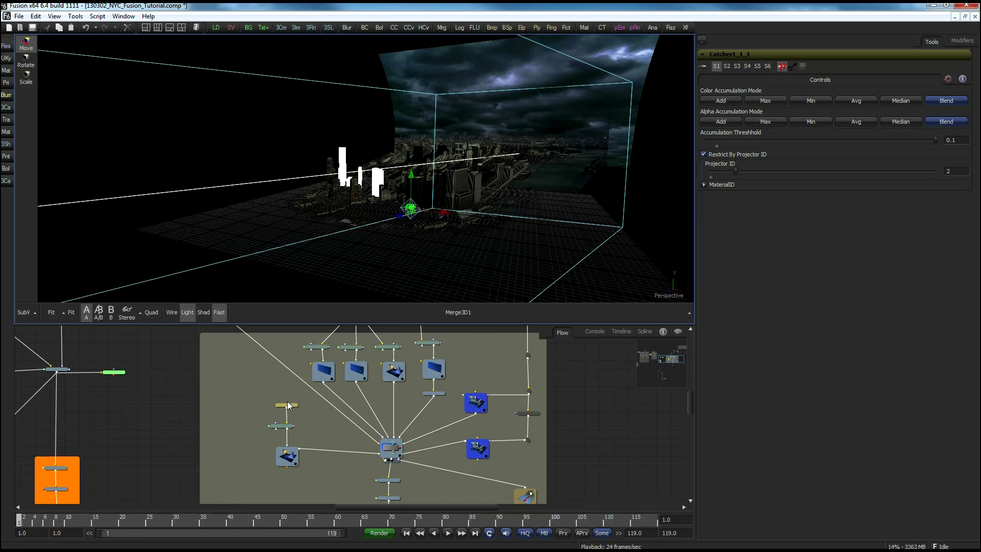
# Step: Check the Projector ID of Catcher1_1_1 against the projection settings of the Projector and Projector_1 nodes
pyautogui.click(290, 457)
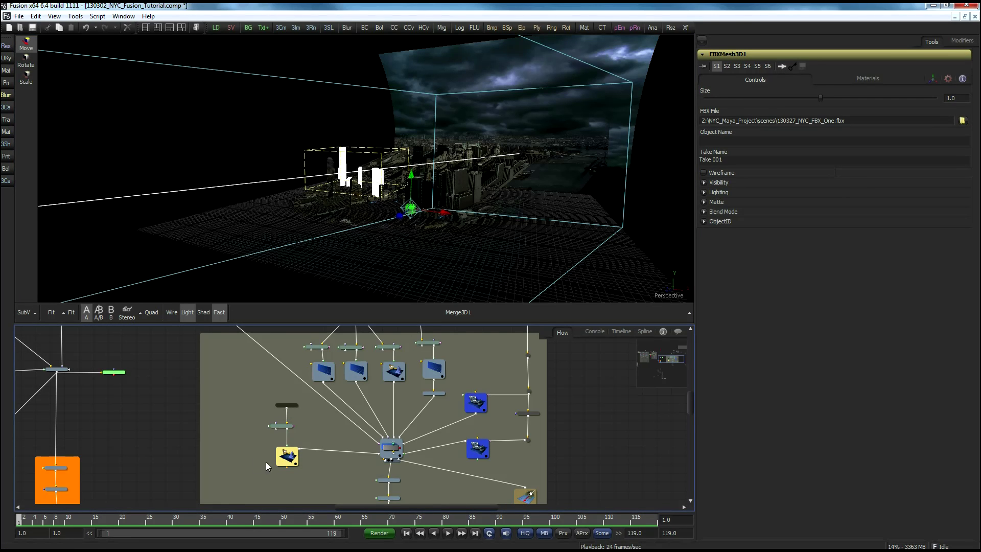
pyautogui.click(289, 406)
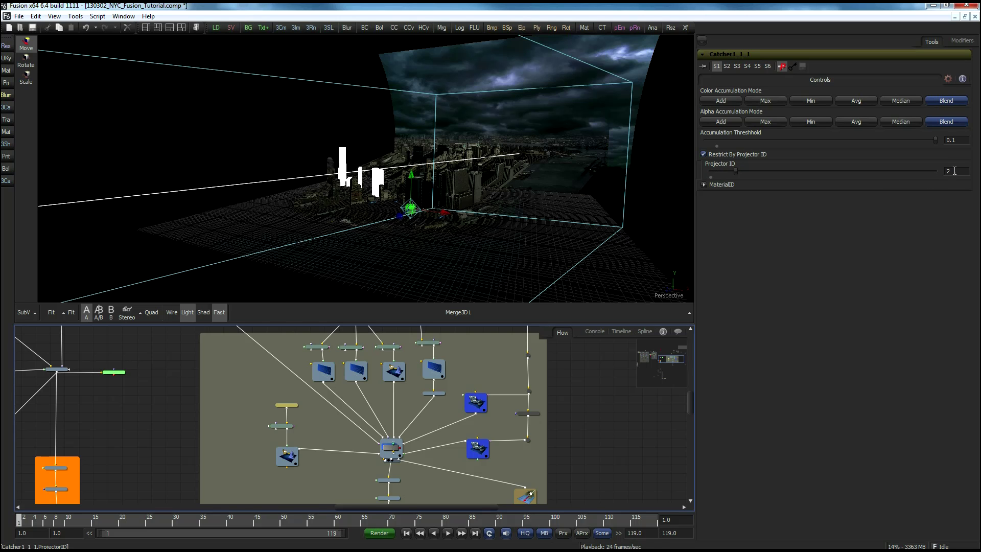
pyautogui.moveTo(587, 439); pyautogui.dragTo(597, 422, button='middle')
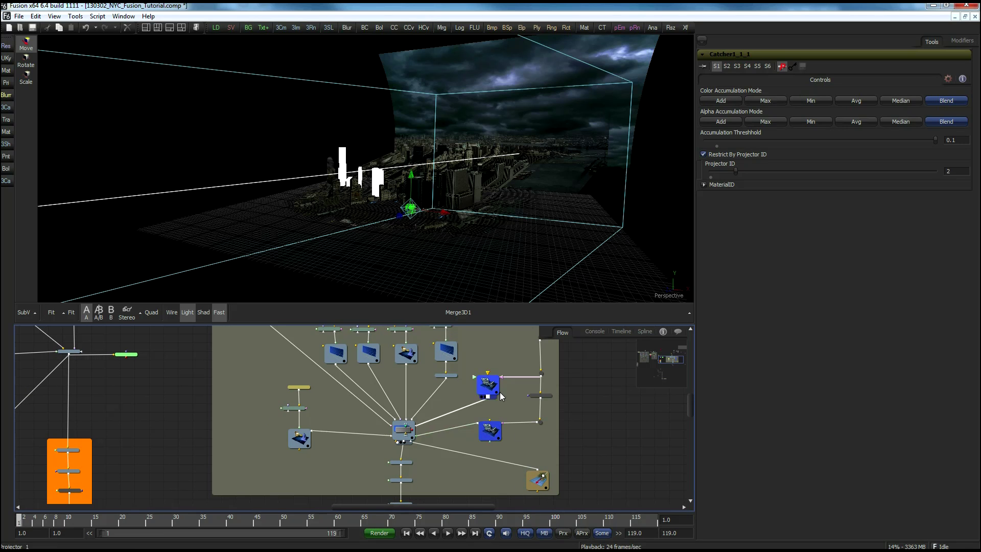
pyautogui.click(491, 431)
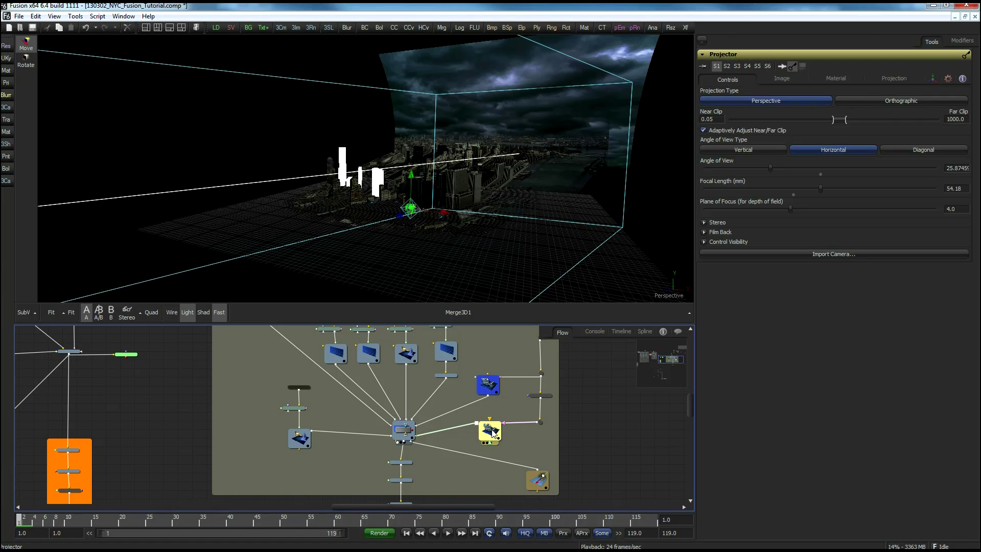
pyautogui.click(902, 77)
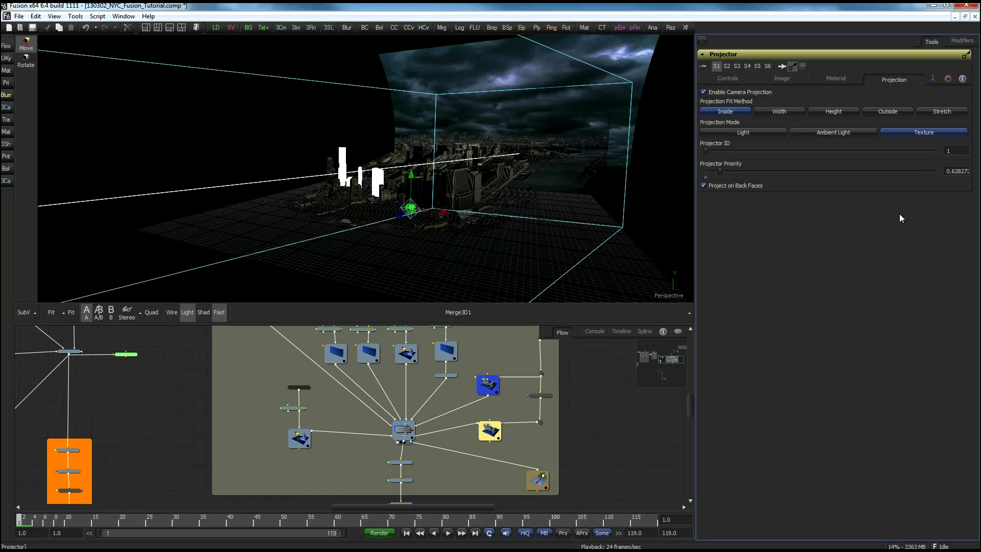
pyautogui.scroll(2, 510, 451)
pyautogui.click(488, 442)
pyautogui.click(894, 80)
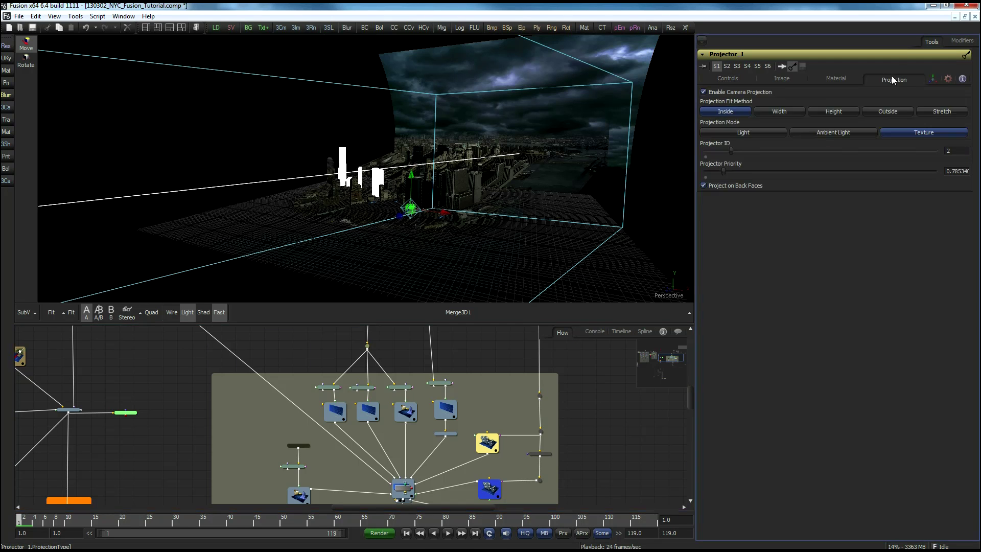
# Step: Compare the controls of Catcher1_1_1 on the FBX mesh branch with those of Catcher1 above the scene group
pyautogui.moveTo(578, 465)
pyautogui.mouseDown(button='middle')
pyautogui.moveTo(619, 384)
pyautogui.moveTo(615, 392)
pyautogui.mouseUp(button='middle')
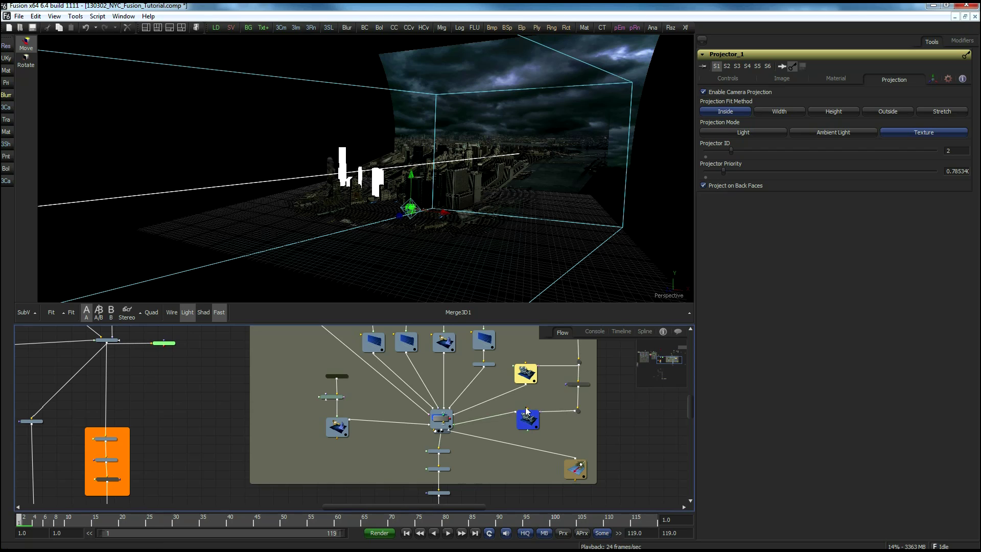
pyautogui.moveTo(571, 379); pyautogui.dragTo(640, 438, button='middle')
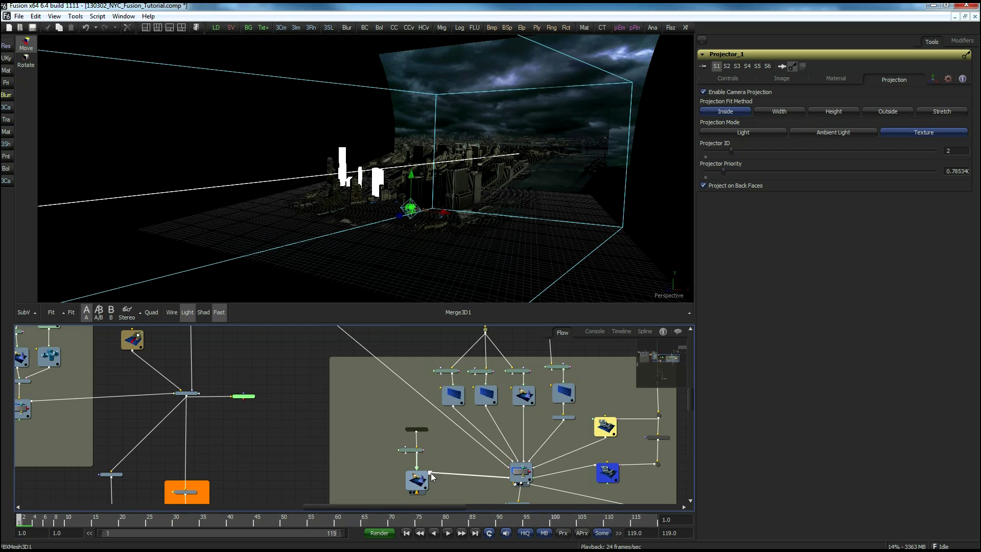
pyautogui.moveTo(611, 388); pyautogui.dragTo(564, 395, button='middle')
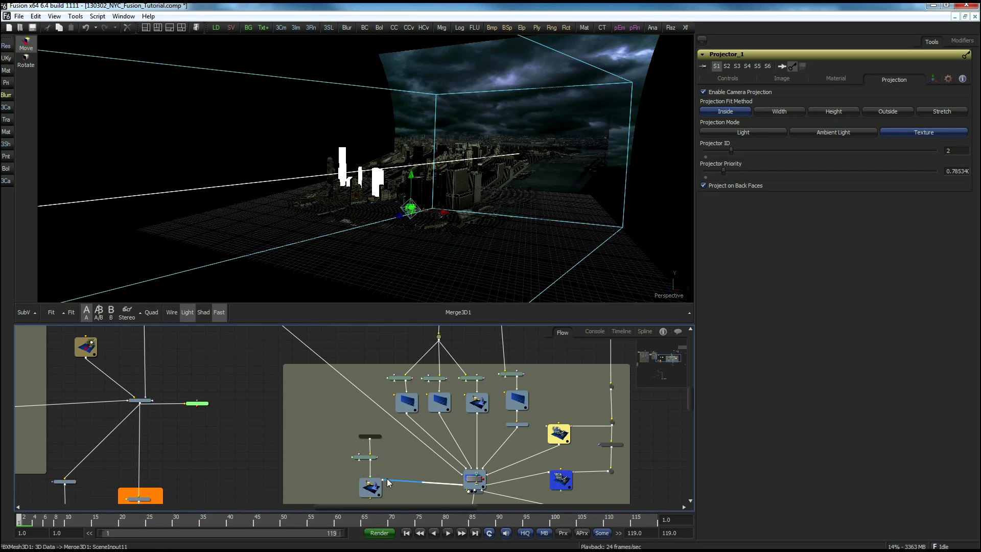
pyautogui.click(374, 438)
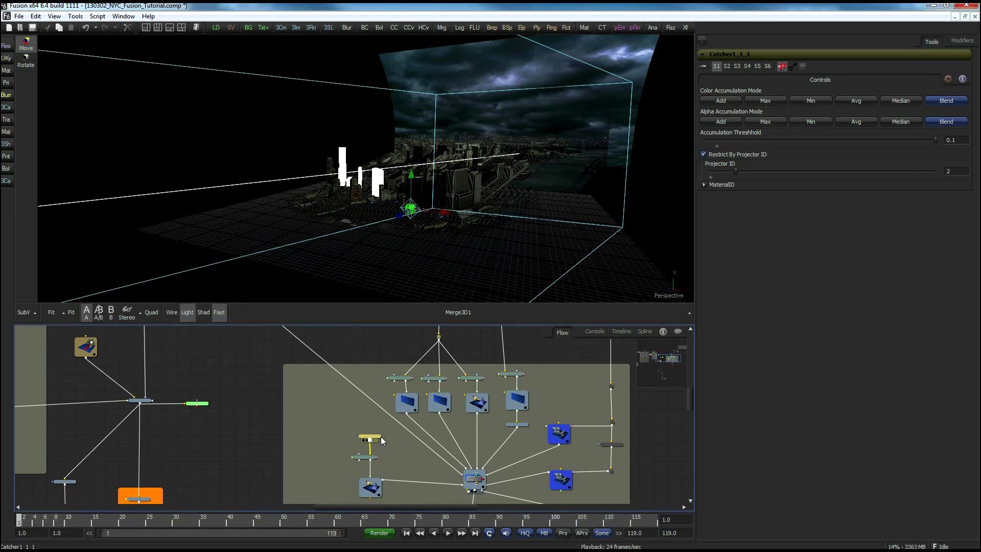
pyautogui.moveTo(552, 384); pyautogui.dragTo(557, 412, button='middle')
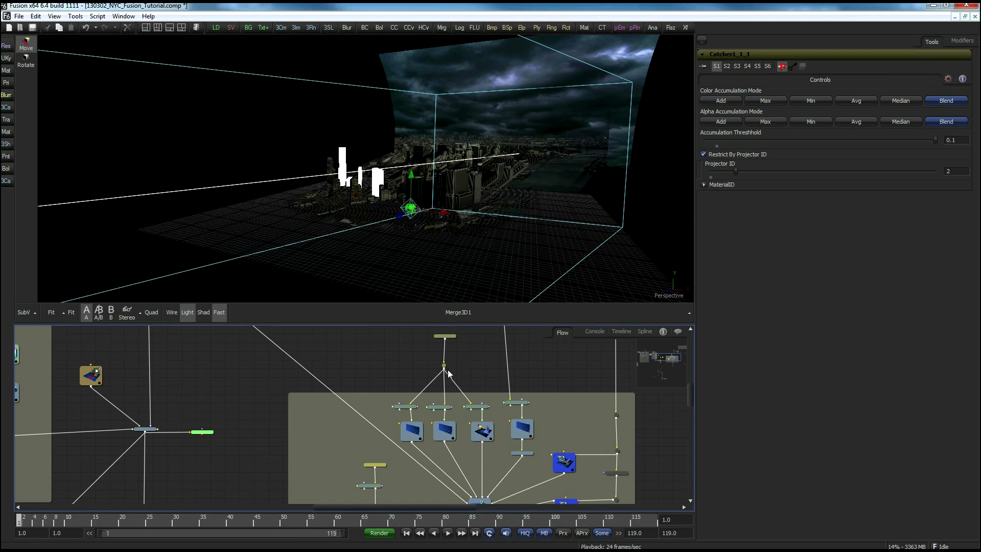
pyautogui.click(445, 337)
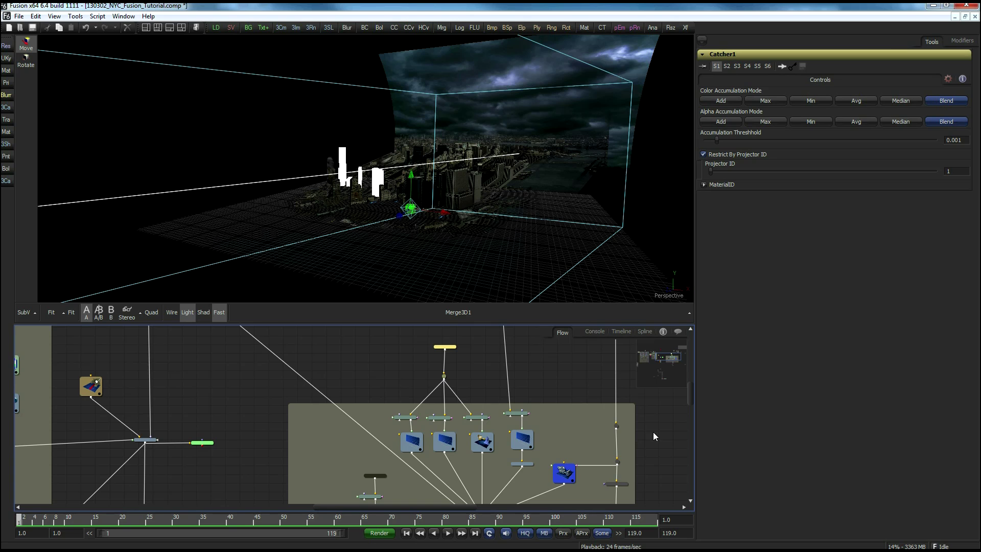
pyautogui.moveTo(645, 464); pyautogui.dragTo(633, 421, button='middle')
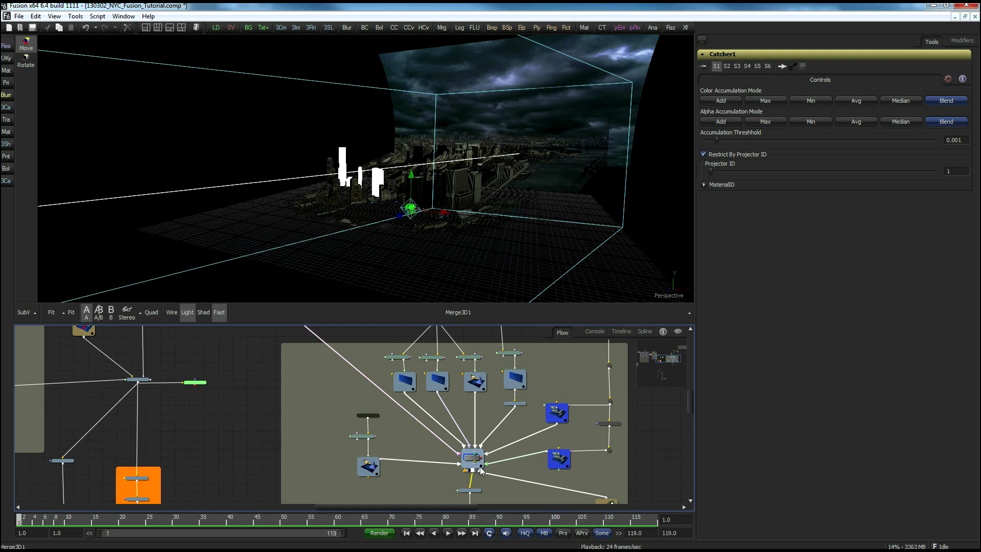
# Step: Load the rendered 130309_Arecraft_NYC sequence into the viewer and play it
pyautogui.moveTo(326, 444); pyautogui.dragTo(314, 482, button='middle')
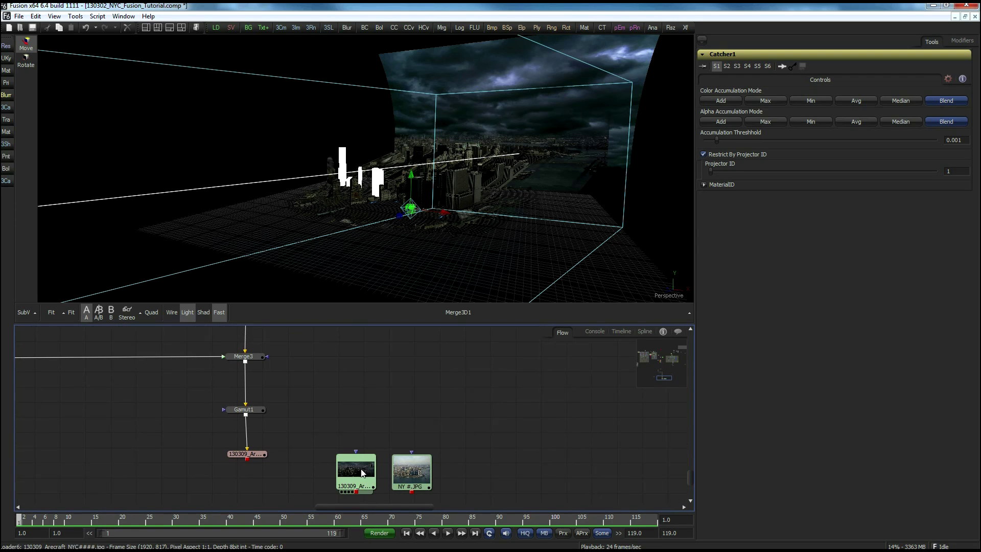
pyautogui.moveTo(361, 472); pyautogui.dragTo(353, 193)
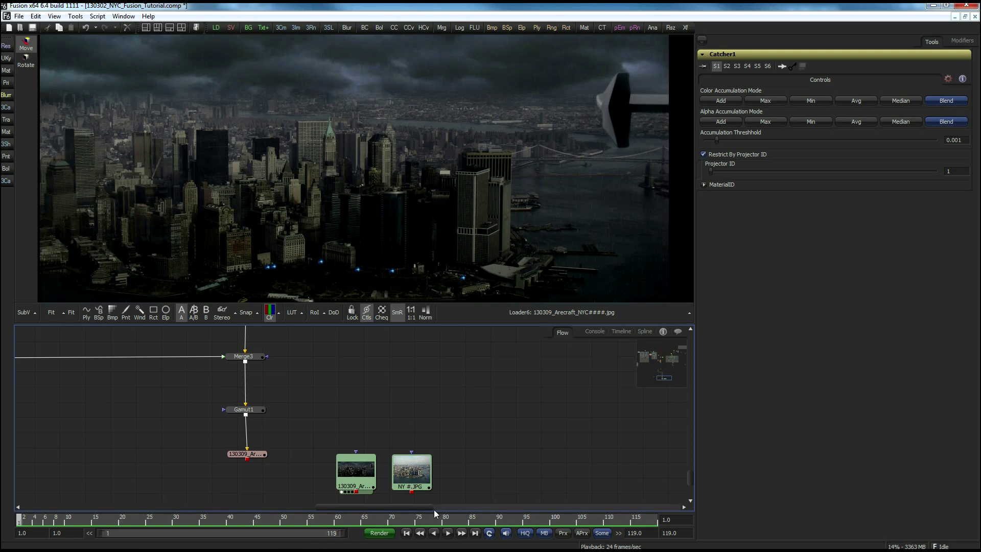
pyautogui.click(448, 532)
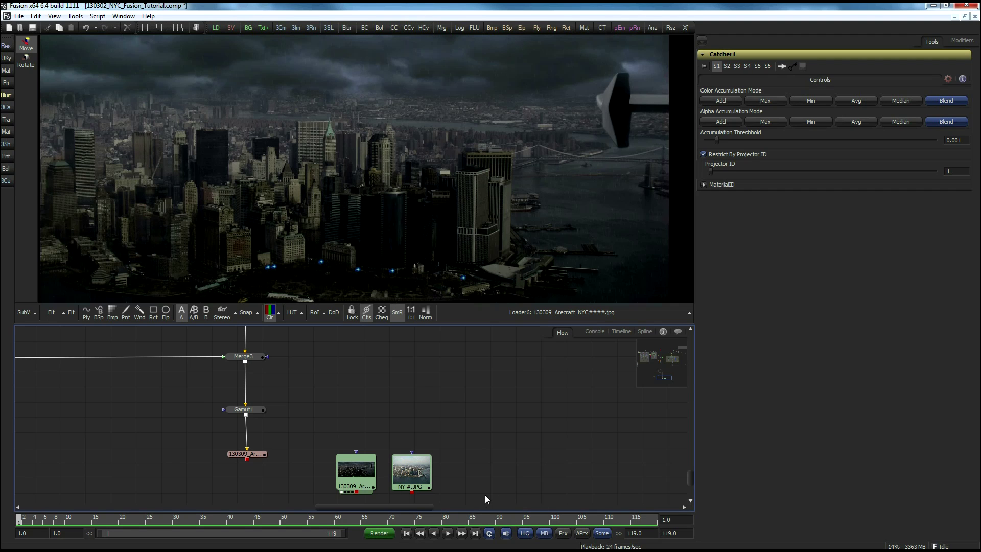
pyautogui.click(449, 533)
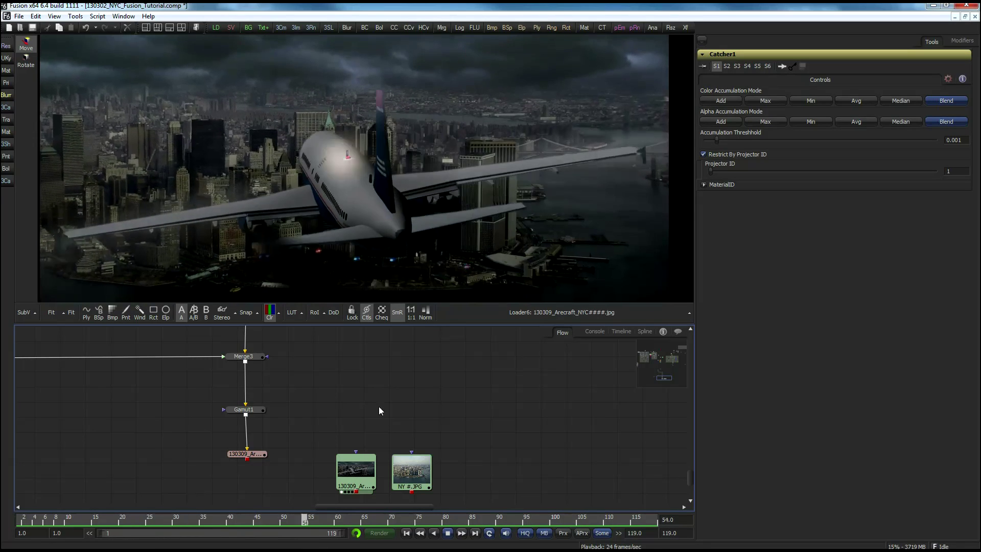
# Step: Trace the node flow from the final output through the Renderer3D1, Blur2, Merge4 and Merge5 area during playback
pyautogui.keyDown('ctrl'); pyautogui.scroll(-3, 533, 399); pyautogui.keyUp('ctrl')
pyautogui.moveTo(445, 398); pyautogui.dragTo(459, 475, button='middle')
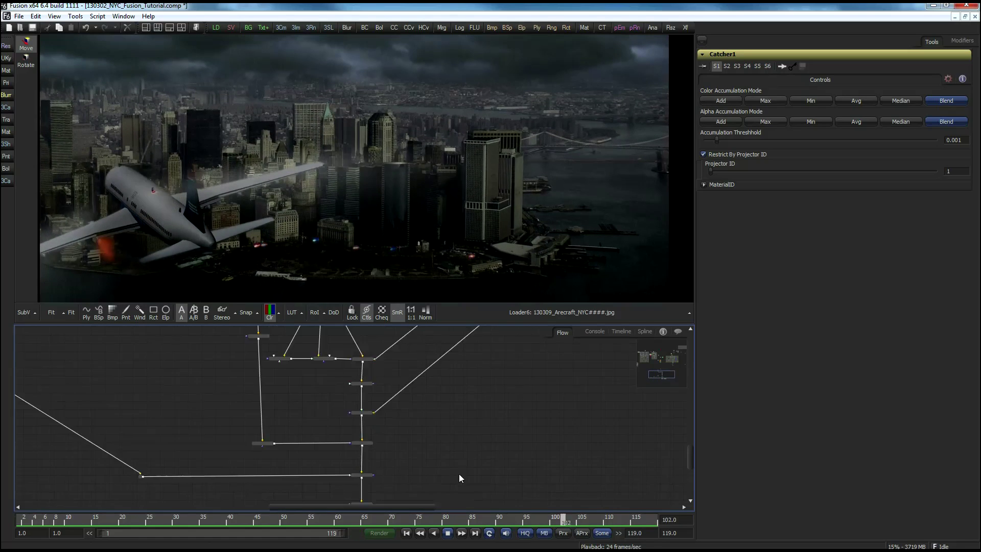
pyautogui.moveTo(343, 372); pyautogui.dragTo(313, 427, button='middle')
pyautogui.keyDown('ctrl'); pyautogui.scroll(4, 394, 431); pyautogui.keyUp('ctrl')
pyautogui.moveTo(380, 456); pyautogui.dragTo(467, 481, button='middle')
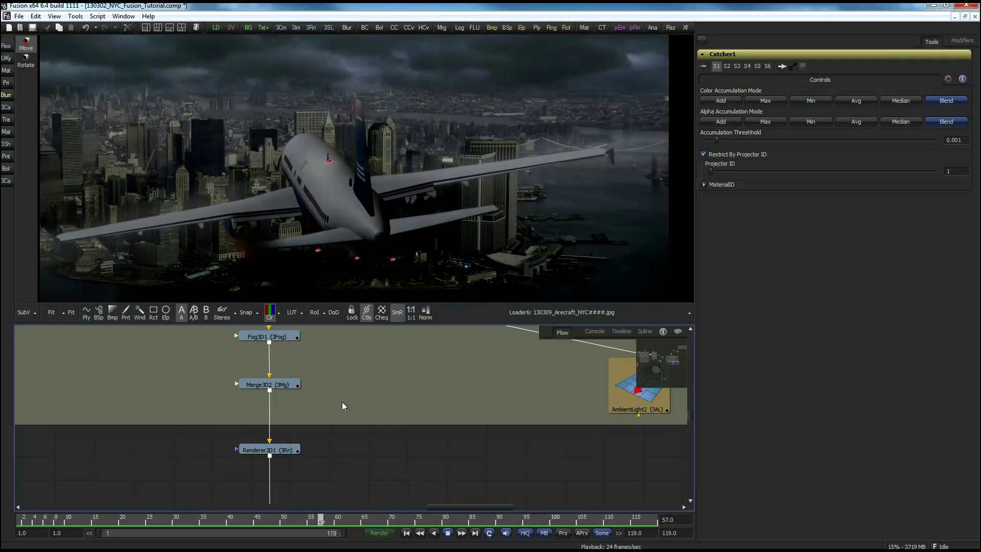
pyautogui.moveTo(377, 484); pyautogui.dragTo(522, 348, button='middle')
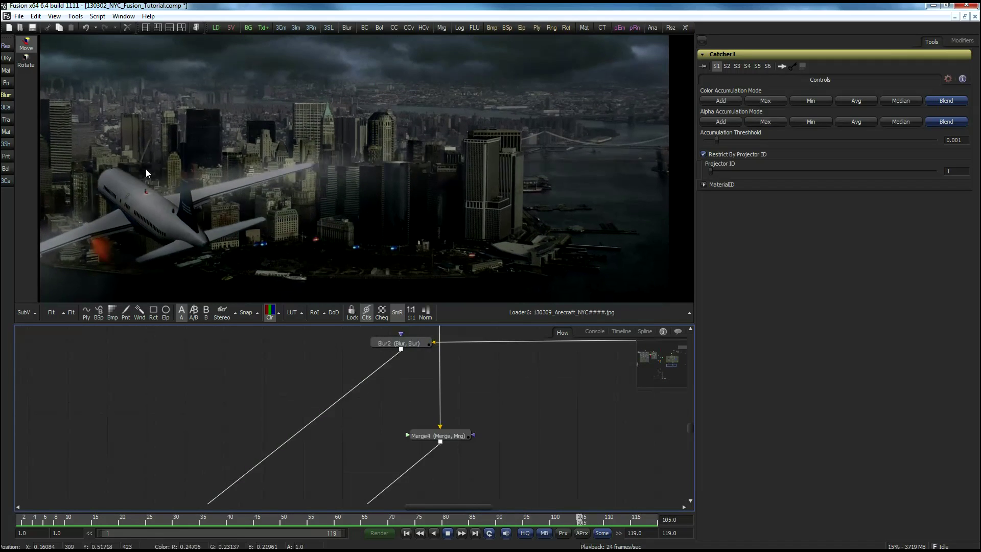
pyautogui.moveTo(239, 489); pyautogui.dragTo(274, 405, button='middle')
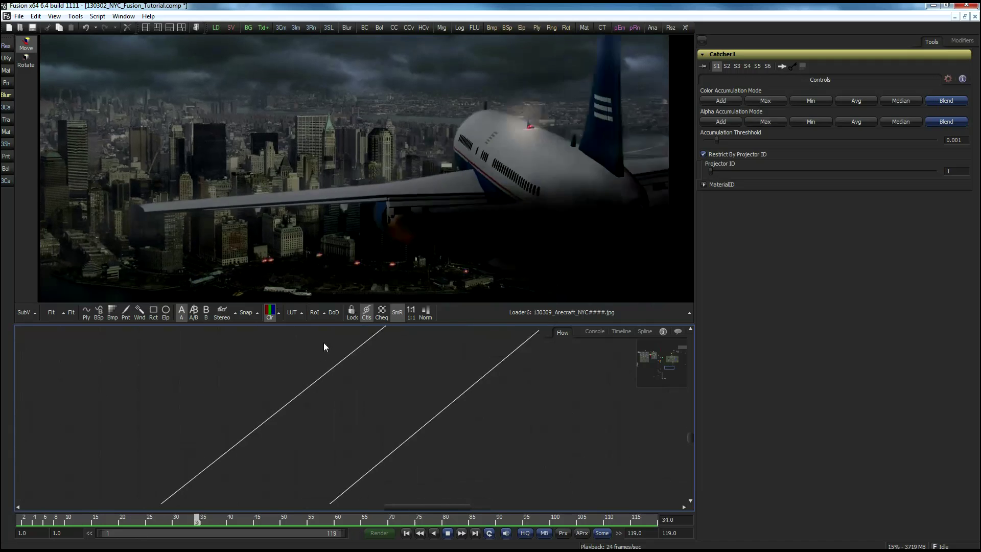
pyautogui.moveTo(197, 362); pyautogui.dragTo(401, 322, button='middle')
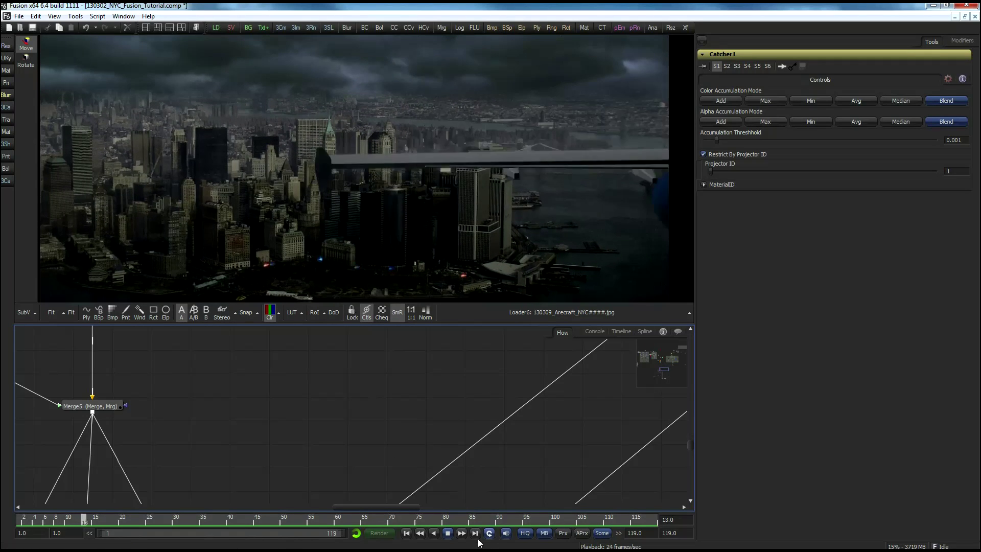
# Step: Stop playback at frame 34 and examine the airplane's fuselage, wing and engine up close
pyautogui.press('space')
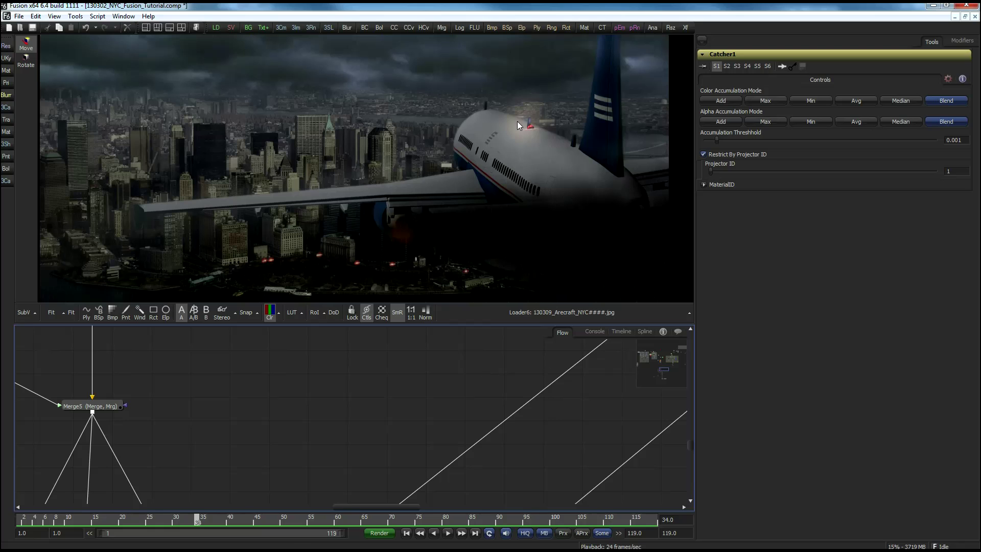
pyautogui.keyDown('ctrl'); pyautogui.scroll(3, 385, 192); pyautogui.keyUp('ctrl')
pyautogui.keyDown('ctrl'); pyautogui.scroll(3, 474, 198); pyautogui.keyUp('ctrl')
pyautogui.moveTo(526, 202); pyautogui.dragTo(385, 159, button='middle')
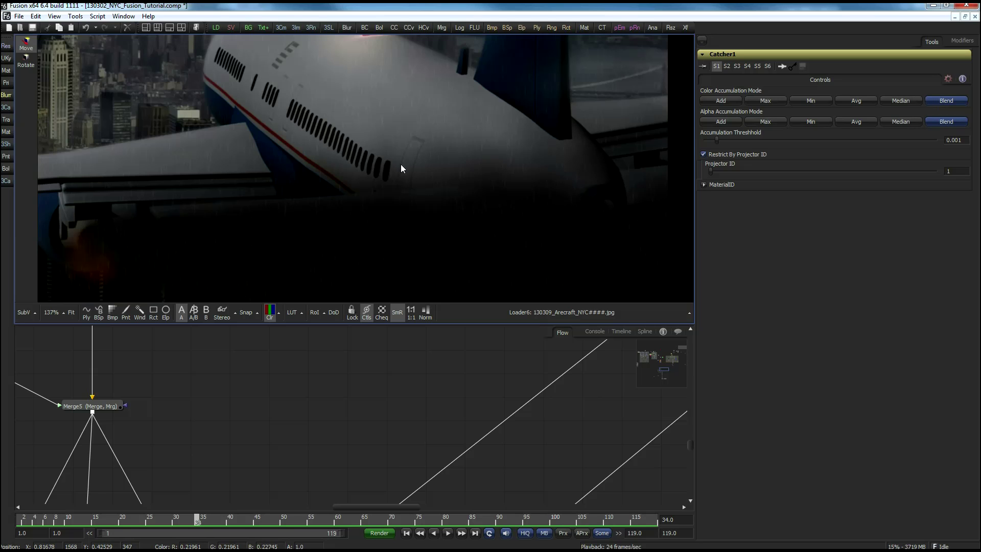
pyautogui.moveTo(431, 168); pyautogui.dragTo(508, 160, button='middle')
pyautogui.moveTo(256, 158); pyautogui.dragTo(425, 161, button='middle')
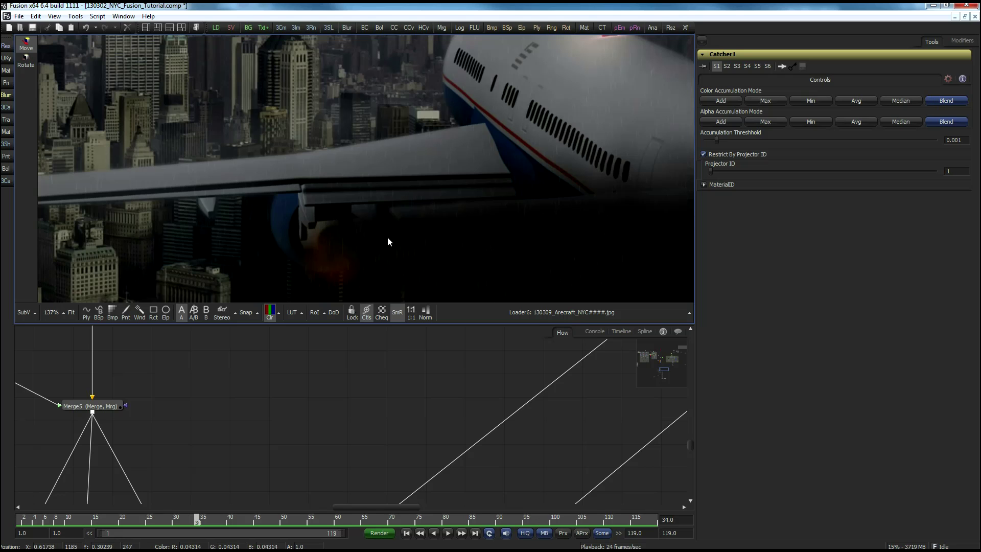
pyautogui.moveTo(434, 210); pyautogui.dragTo(230, 228, button='middle')
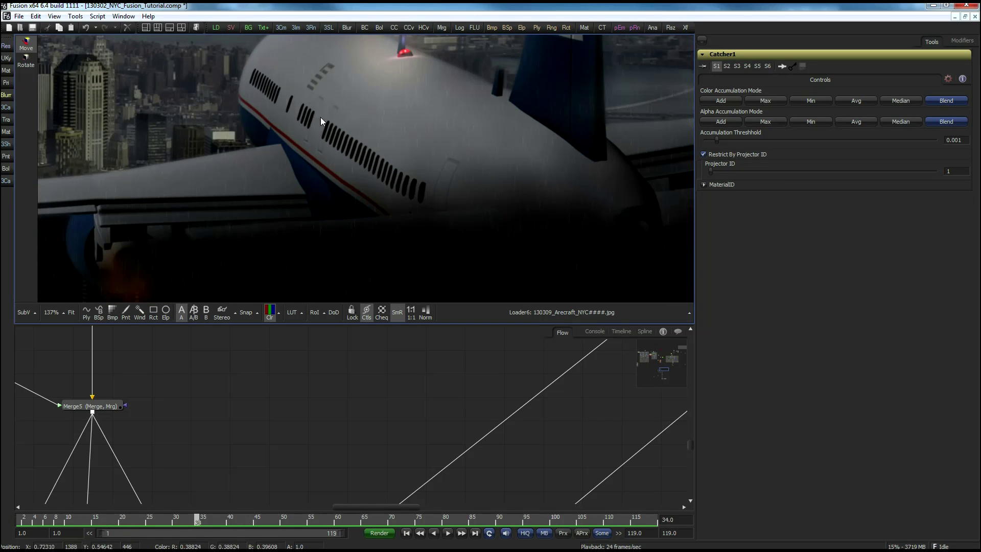
pyautogui.keyDown('alt'); pyautogui.moveTo(270, 184); pyautogui.dragTo(363, 173, button='middle'); pyautogui.keyUp('alt')
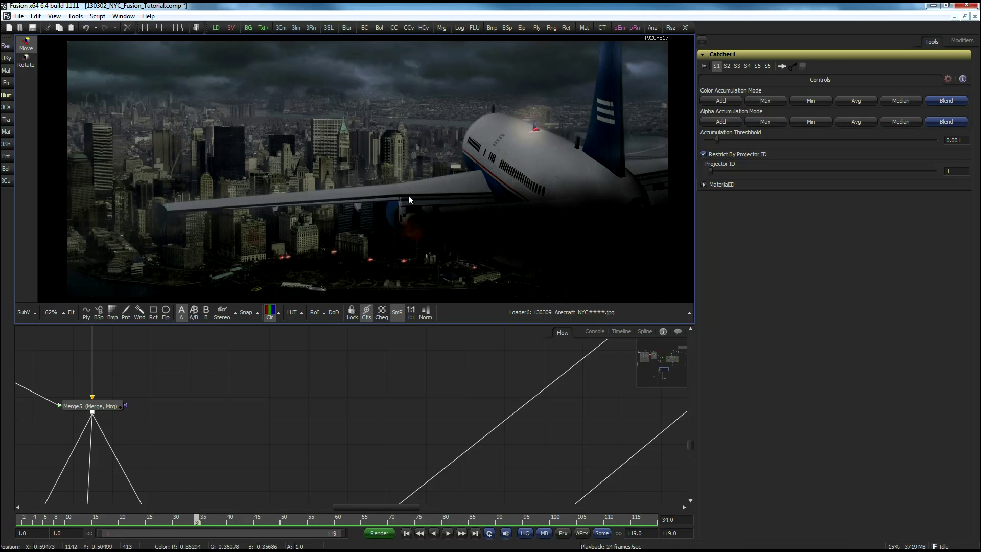
# Step: Locate the airplane's 3D group with PointLight1, FBXMesh3D4, TopLight_Bulb and Merge3D4 in the flow
pyautogui.moveTo(339, 375); pyautogui.dragTo(520, 467, button='middle')
pyautogui.scroll(10, 520, 467)
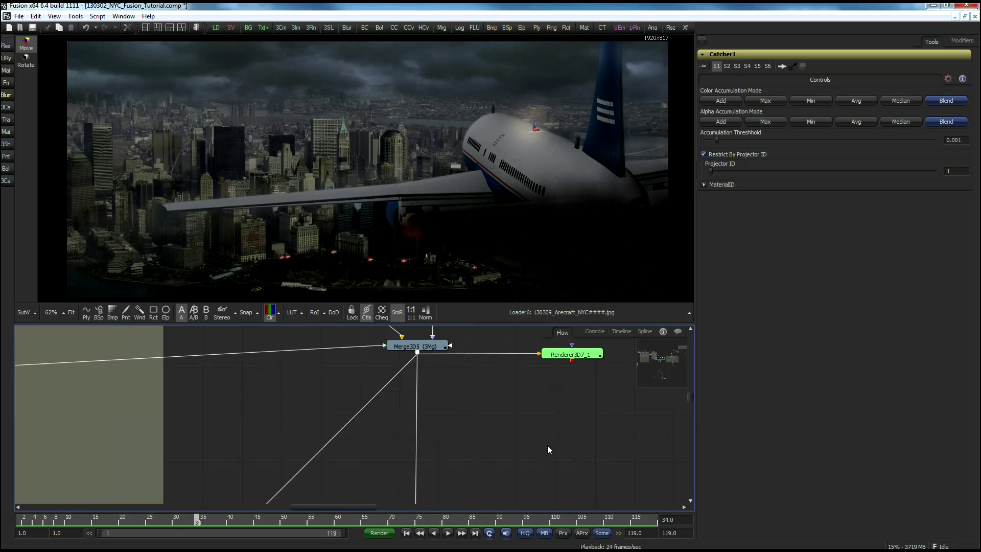
pyautogui.moveTo(342, 437); pyautogui.dragTo(551, 440, button='middle')
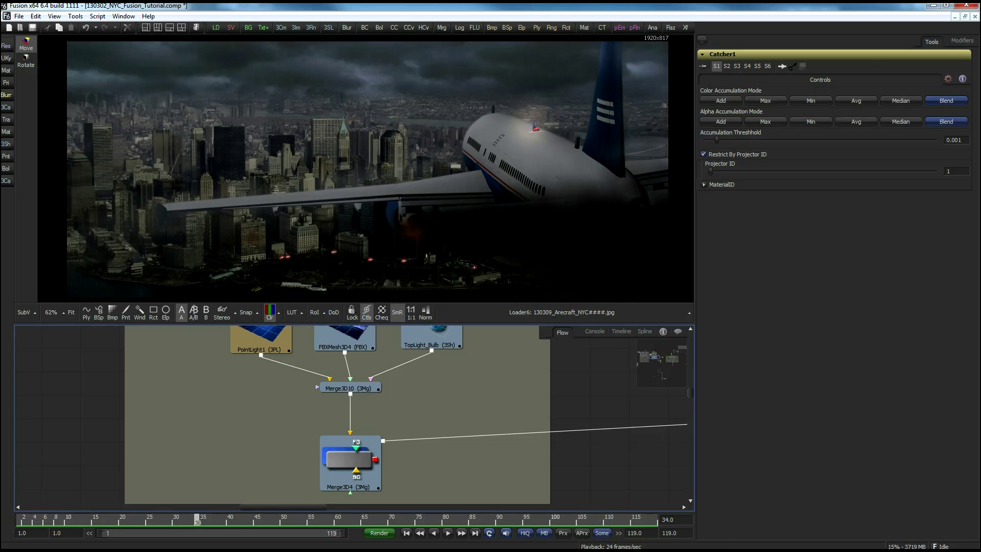
# Step: Switch to Autodesk Maya and deselect the AirBus_GRP airplane model
pyautogui.hotkey('alt', 'Tab')
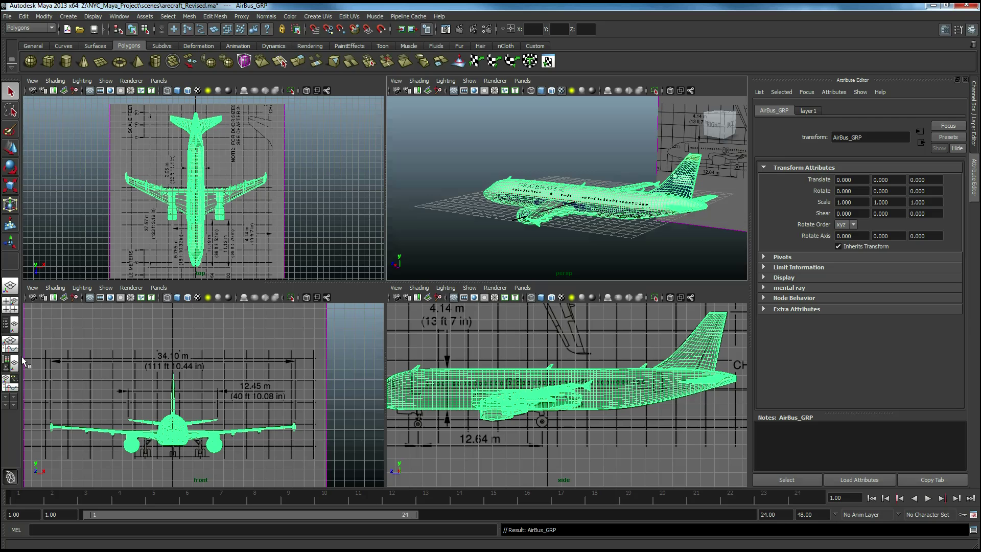
pyautogui.click(455, 211)
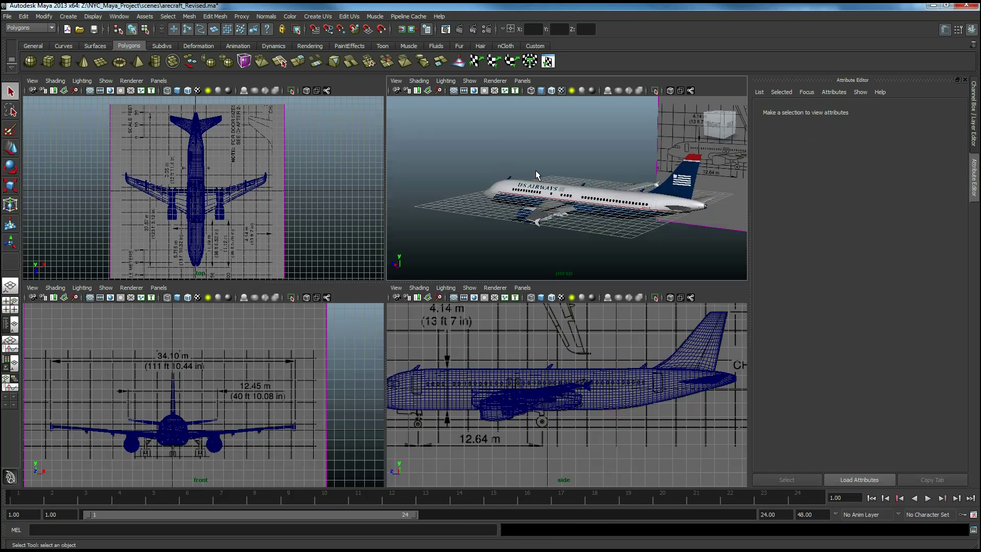
# Step: Compare the airplane model with the side-view blueprint in the perspective and side views
pyautogui.keyDown('alt'); pyautogui.moveTo(481, 124); pyautogui.dragTo(513, 160); pyautogui.keyUp('alt')
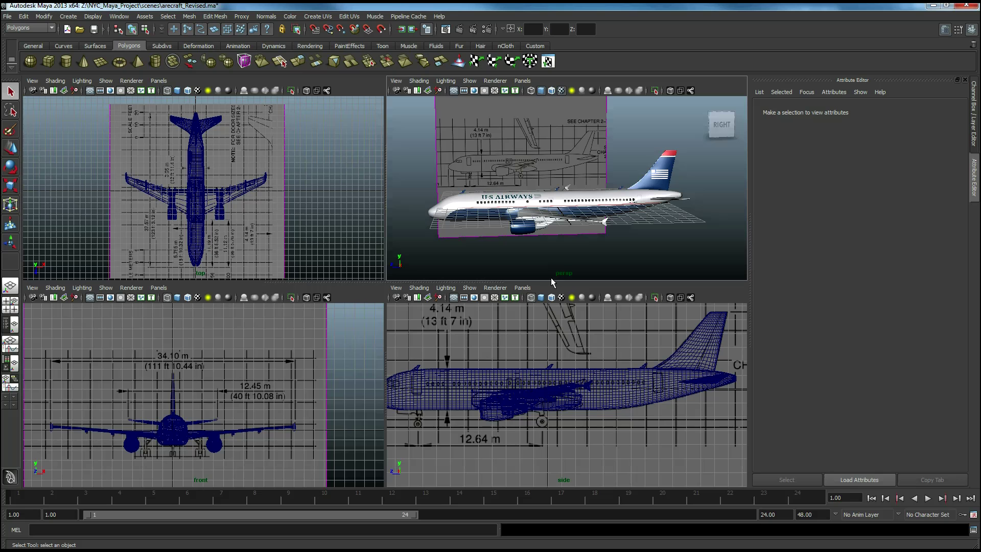
pyautogui.click(622, 331)
pyautogui.keyDown('alt'); pyautogui.moveTo(590, 332); pyautogui.dragTo(494, 330, button='right'); pyautogui.keyUp('alt')
pyautogui.keyDown('alt'); pyautogui.moveTo(492, 326); pyautogui.dragTo(524, 338, button='middle'); pyautogui.keyUp('alt')
# Step: Hide the airplane's display layer, layer1, and examine the side-view blueprint up close
pyautogui.click(974, 145)
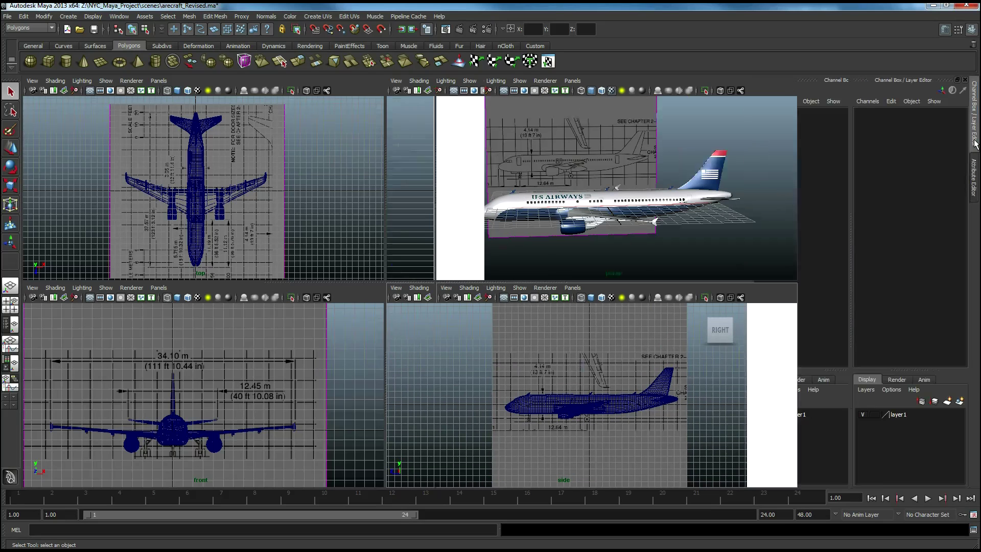
pyautogui.click(862, 414)
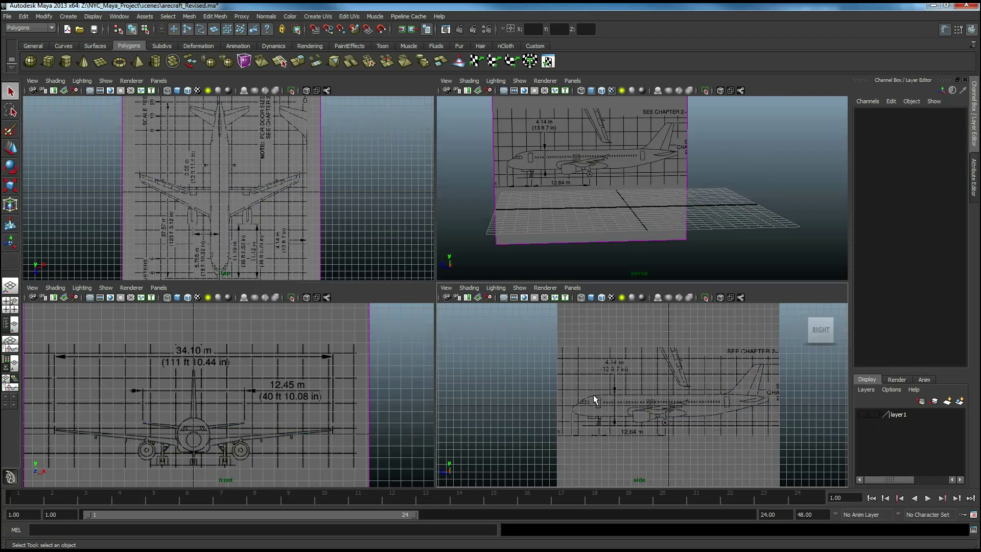
pyautogui.keyDown('alt'); pyautogui.moveTo(504, 403); pyautogui.dragTo(647, 404, button='right'); pyautogui.keyUp('alt')
pyautogui.keyDown('alt'); pyautogui.moveTo(647, 405); pyautogui.dragTo(620, 406, button='middle'); pyautogui.keyUp('alt')
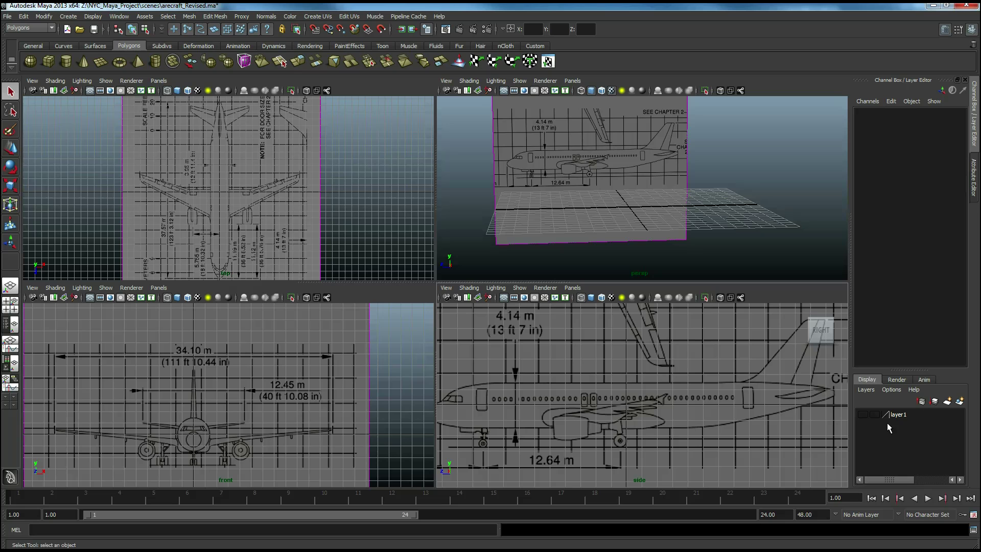
# Step: Show layer1 again and inspect the airplane model from the front, side and rear in the perspective view
pyautogui.click(862, 414)
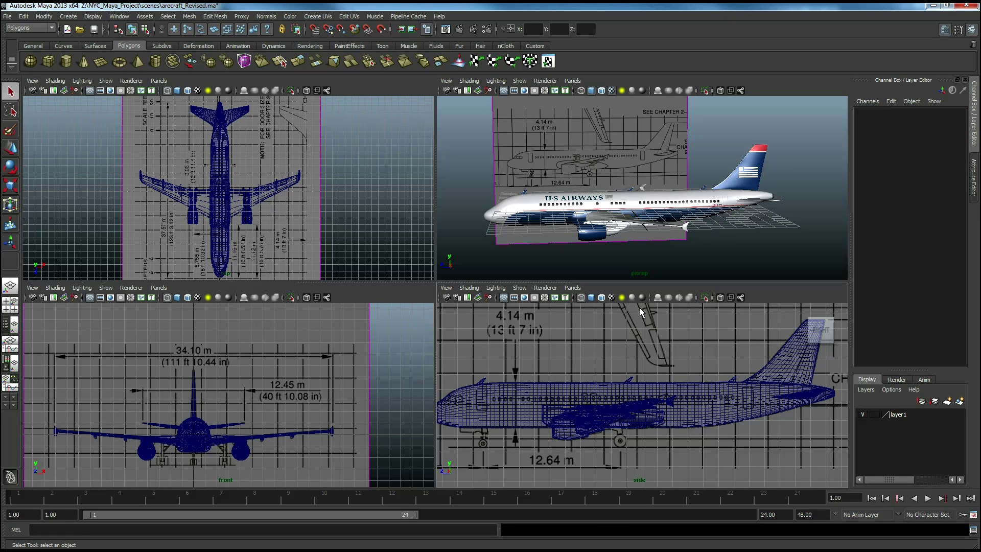
pyautogui.keyDown('alt'); pyautogui.moveTo(646, 203); pyautogui.dragTo(659, 237); pyautogui.keyUp('alt')
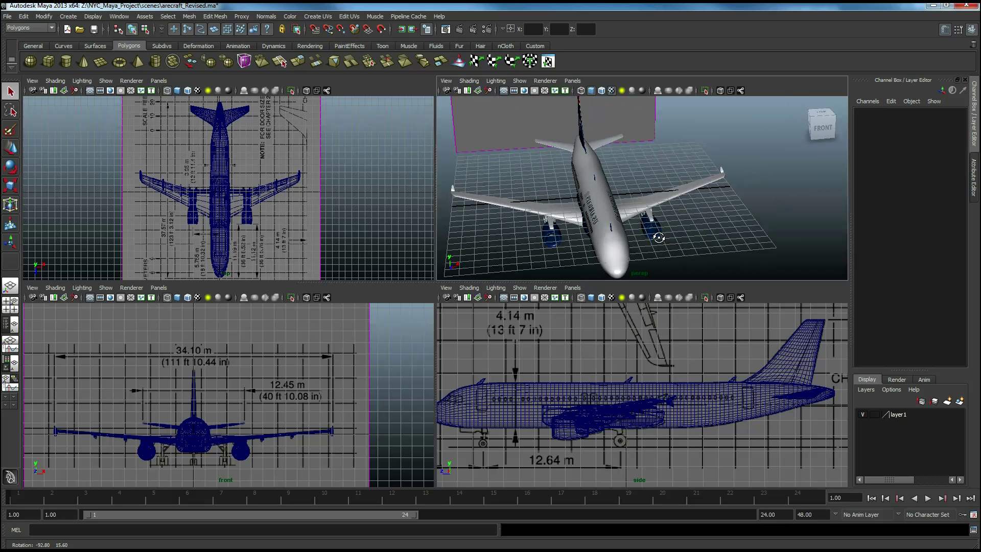
pyautogui.keyDown('alt'); pyautogui.moveTo(705, 216); pyautogui.dragTo(725, 194, button='middle'); pyautogui.keyUp('alt')
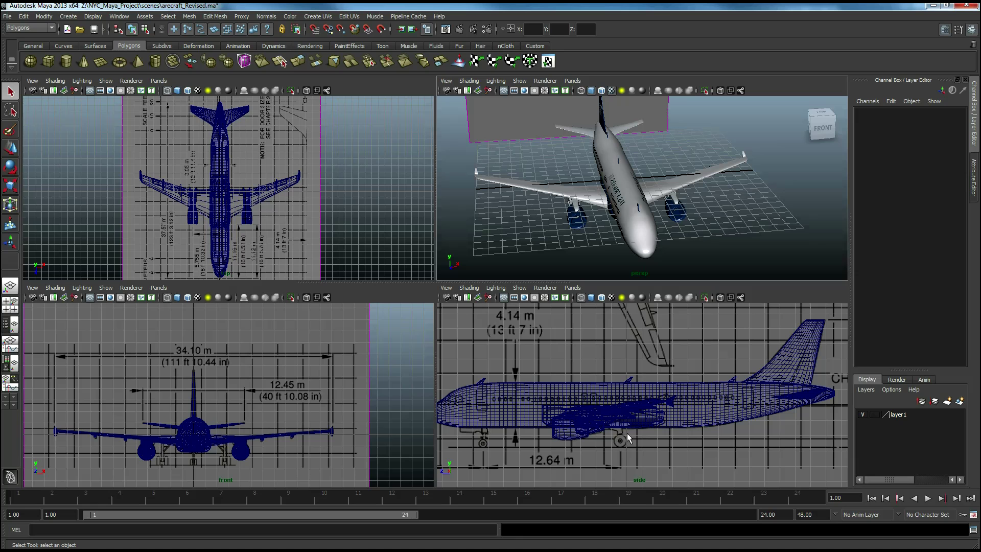
pyautogui.keyDown('alt'); pyautogui.moveTo(589, 223); pyautogui.dragTo(644, 227, button='middle'); pyautogui.keyUp('alt')
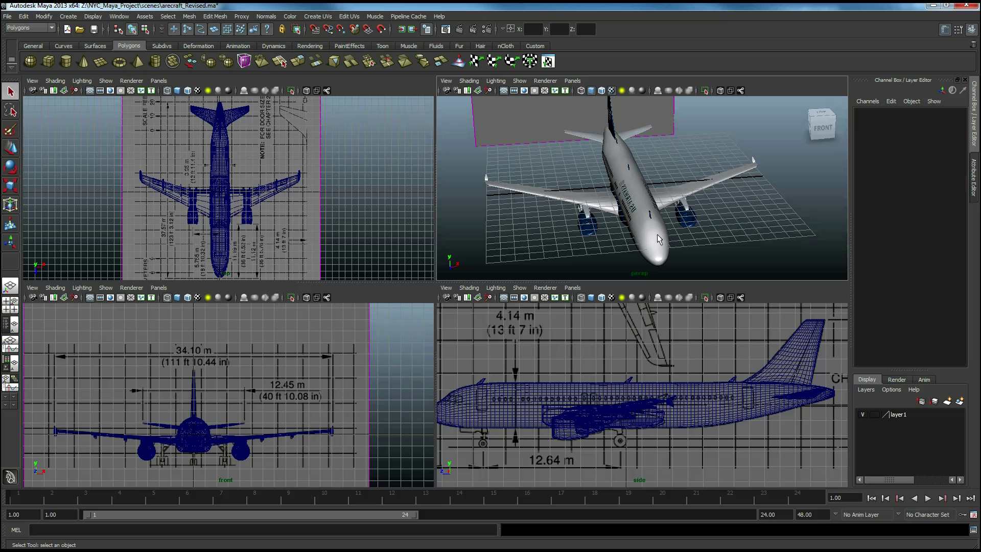
pyautogui.keyDown('alt'); pyautogui.moveTo(701, 228); pyautogui.dragTo(526, 212); pyautogui.keyUp('alt')
pyautogui.keyDown('alt'); pyautogui.moveTo(525, 213); pyautogui.dragTo(633, 238, button='middle'); pyautogui.keyUp('alt')
pyautogui.moveTo(633, 238)
pyautogui.keyDown('alt'); pyautogui.mouseDown()
pyautogui.moveTo(619, 221)
pyautogui.moveTo(618, 239)
pyautogui.mouseUp(); pyautogui.keyUp('alt')
pyautogui.keyDown('alt'); pyautogui.moveTo(565, 219); pyautogui.dragTo(534, 219, button='middle'); pyautogui.keyUp('alt')
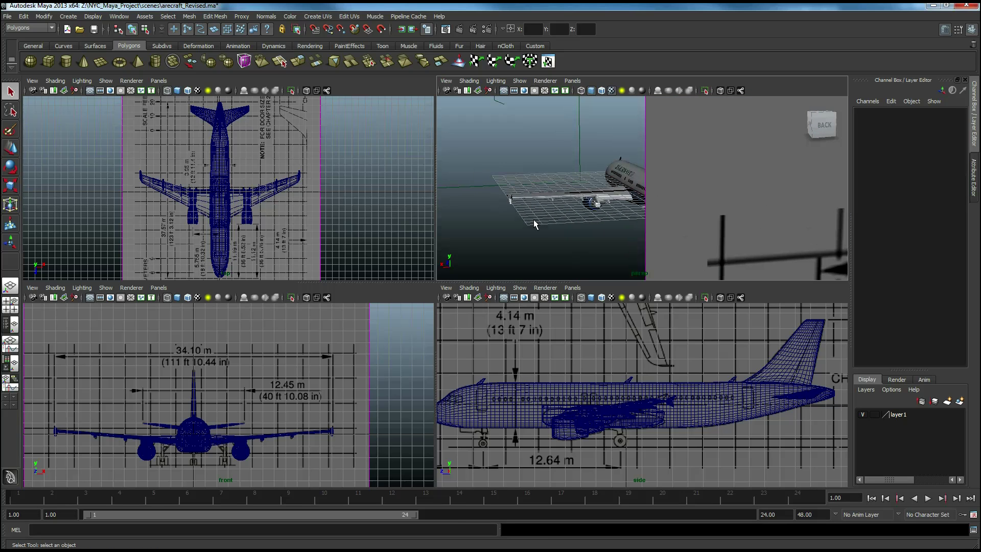
pyautogui.keyDown('alt'); pyautogui.moveTo(511, 225); pyautogui.dragTo(670, 191); pyautogui.keyUp('alt')
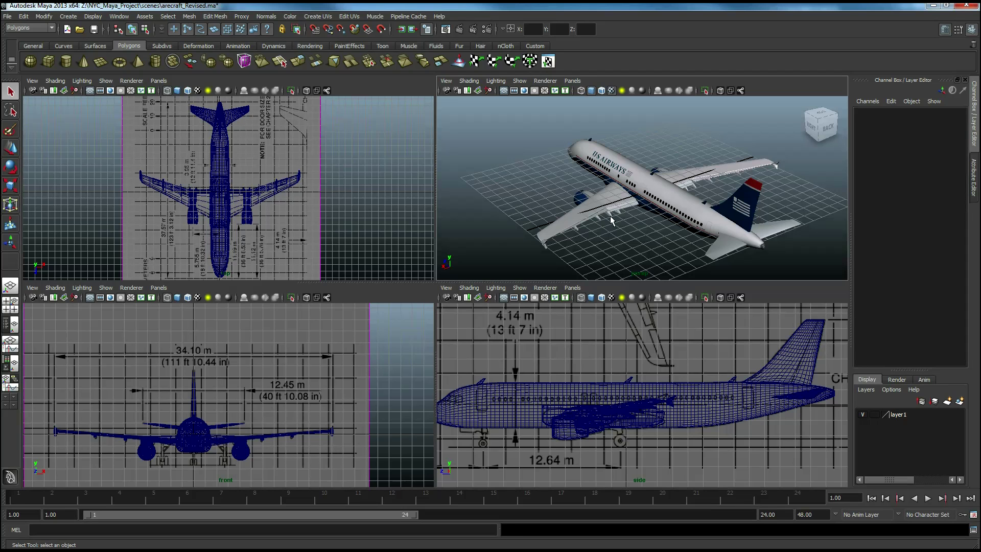
# Step: Select the airplane model, examine its UV layout in the UV Texture Editor and switch back to Fusion
pyautogui.click(596, 233)
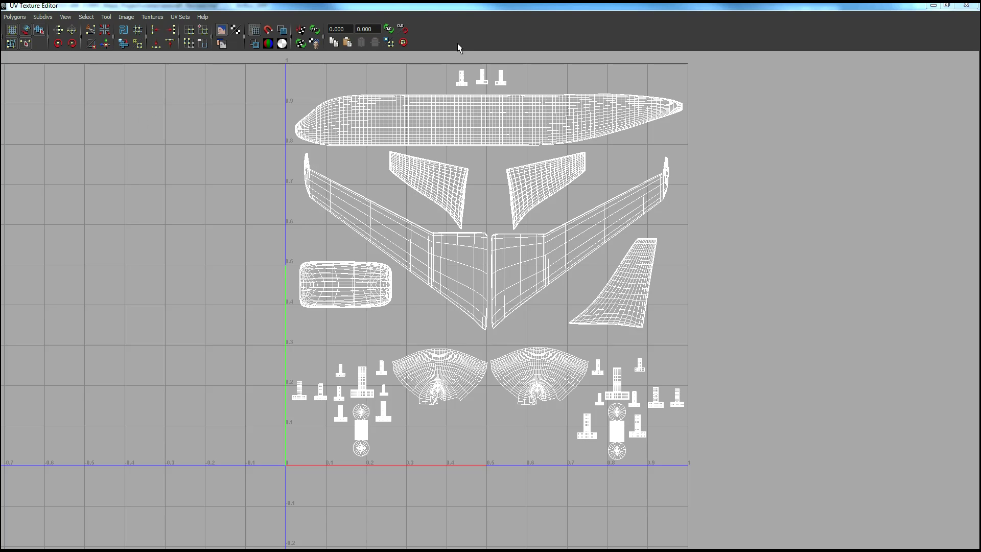
pyautogui.click(932, 5)
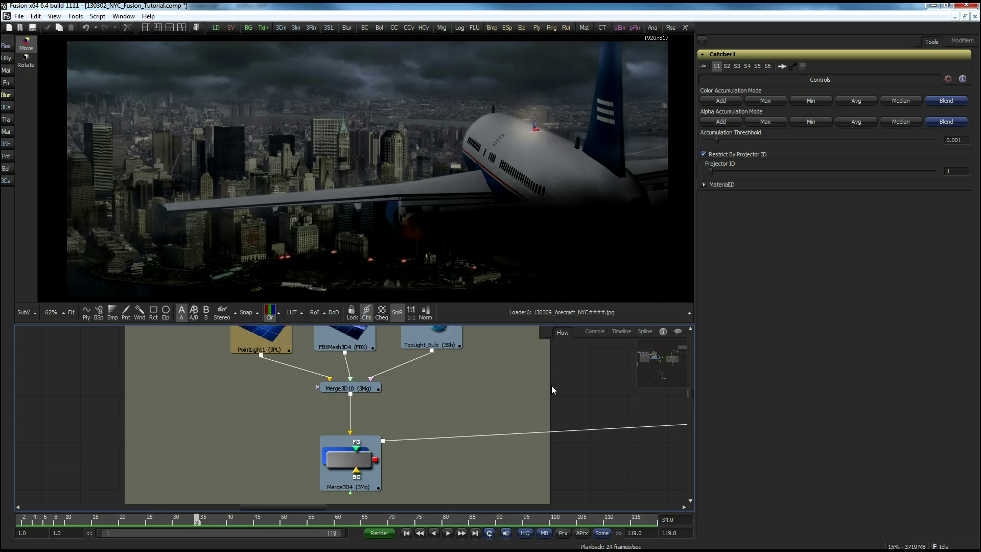
# Step: Locate the FBXMesh3D4 node in the flow and display it in the viewer
pyautogui.moveTo(511, 406); pyautogui.dragTo(449, 337, button='middle')
pyautogui.moveTo(589, 414); pyautogui.dragTo(493, 392, button='middle')
pyautogui.moveTo(480, 395); pyautogui.dragTo(361, 187)
pyautogui.scroll(-3, 541, 150)
pyautogui.scroll(-2, 539, 151)
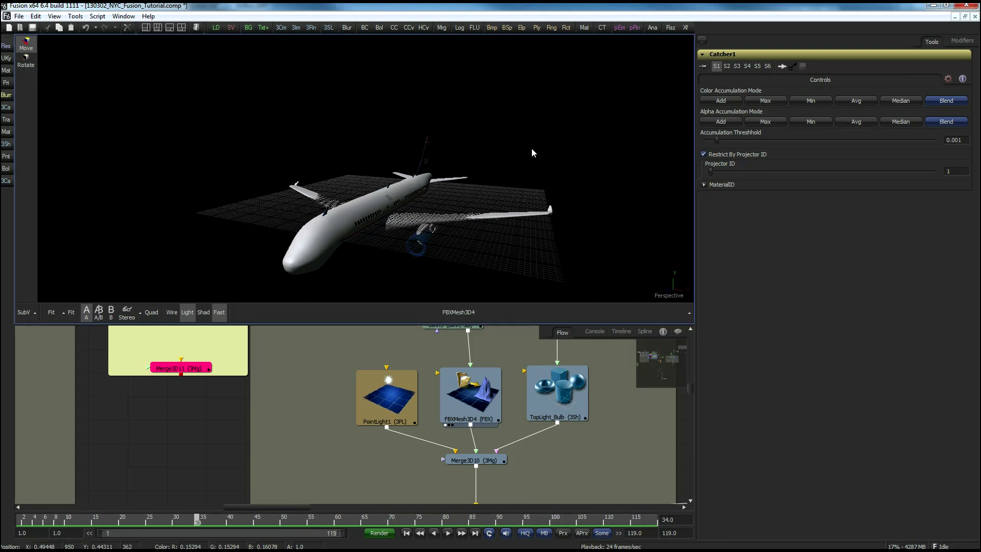
# Step: Select the FBXMesh3D4 airplane and examine its textured fuselage, wings and tail from several angles
pyautogui.moveTo(519, 159)
pyautogui.keyDown('alt'); pyautogui.mouseDown(button='middle')
pyautogui.moveTo(528, 133)
pyautogui.moveTo(557, 146)
pyautogui.moveTo(515, 166)
pyautogui.moveTo(541, 143)
pyautogui.moveTo(525, 166)
pyautogui.mouseUp(button='middle'); pyautogui.keyUp('alt')
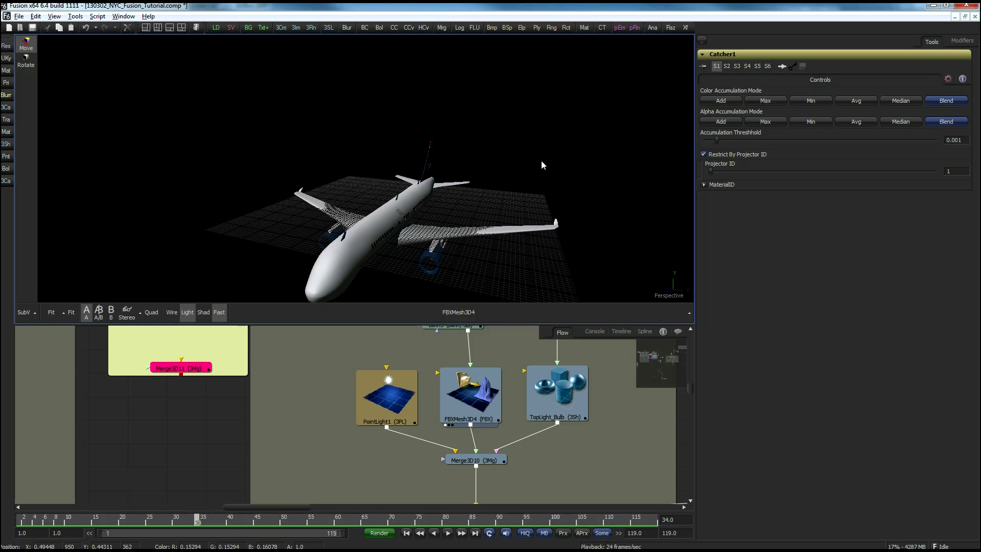
pyautogui.keyDown('alt'); pyautogui.moveTo(536, 147); pyautogui.dragTo(428, 160, button='middle'); pyautogui.keyUp('alt')
pyautogui.click(320, 200)
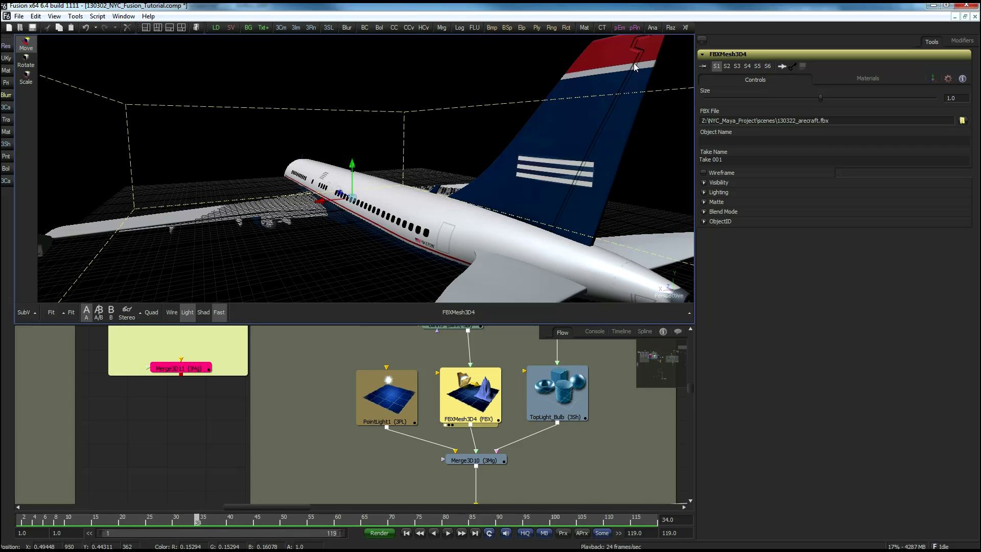
pyautogui.keyDown('alt'); pyautogui.moveTo(455, 251); pyautogui.dragTo(379, 242, button='middle'); pyautogui.keyUp('alt')
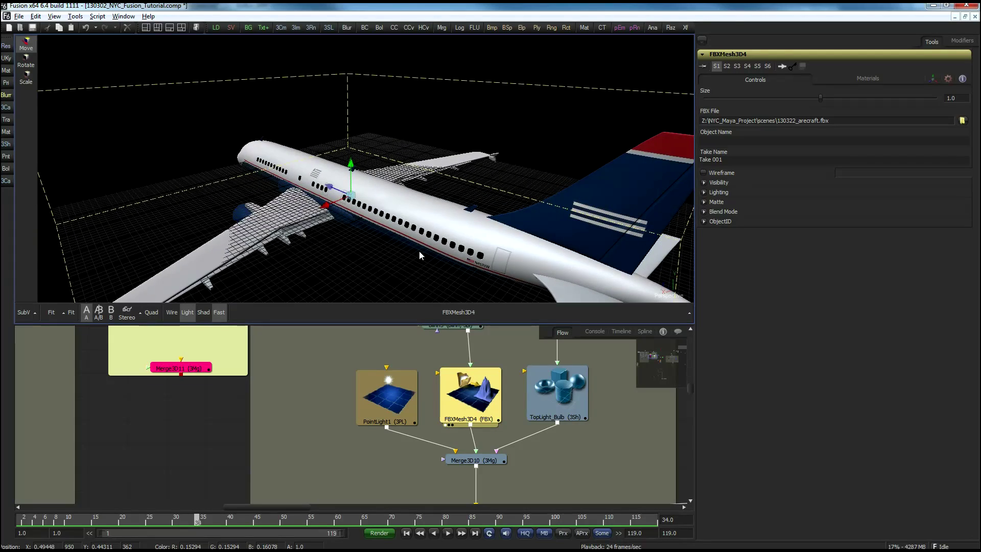
pyautogui.keyDown('alt'); pyautogui.moveTo(441, 225); pyautogui.dragTo(459, 262, button='middle'); pyautogui.keyUp('alt')
pyautogui.keyDown('ctrl'); pyautogui.moveTo(532, 271); pyautogui.dragTo(467, 271, button='middle'); pyautogui.keyUp('ctrl')
pyautogui.keyDown('alt'); pyautogui.moveTo(428, 224); pyautogui.dragTo(395, 248, button='middle'); pyautogui.keyUp('alt')
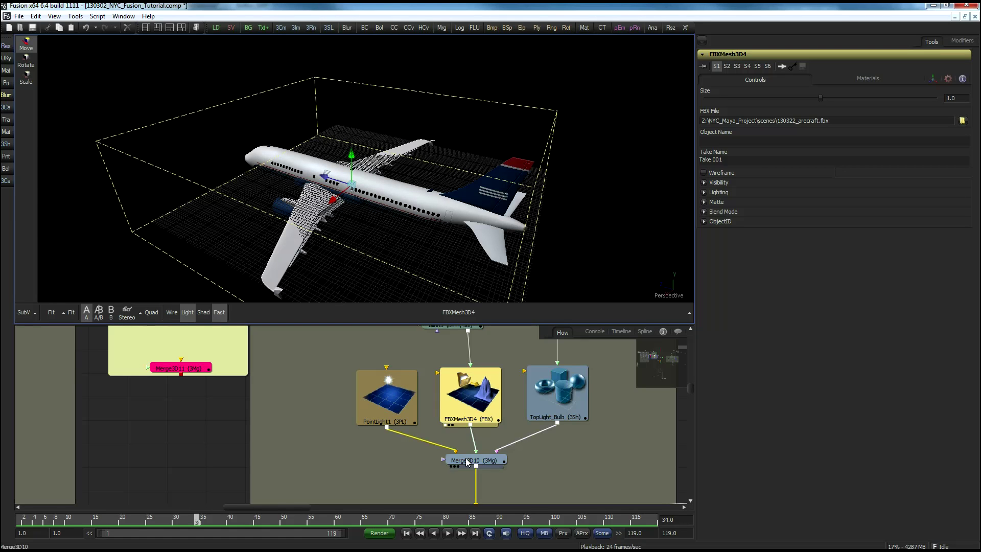
# Step: Display Merge3D10 in the viewer and turn off the viewer's lighting
pyautogui.moveTo(466, 463); pyautogui.dragTo(405, 259)
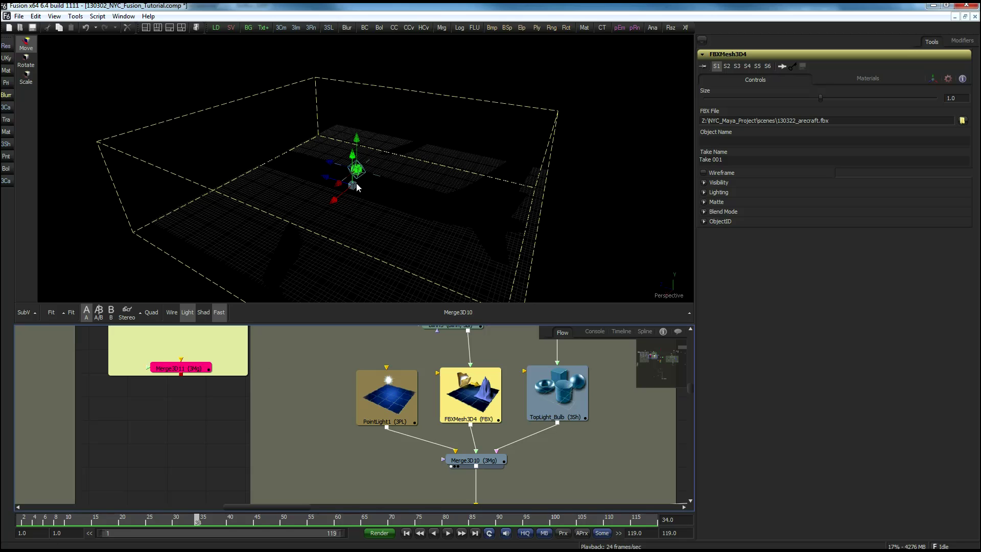
pyautogui.click(187, 312)
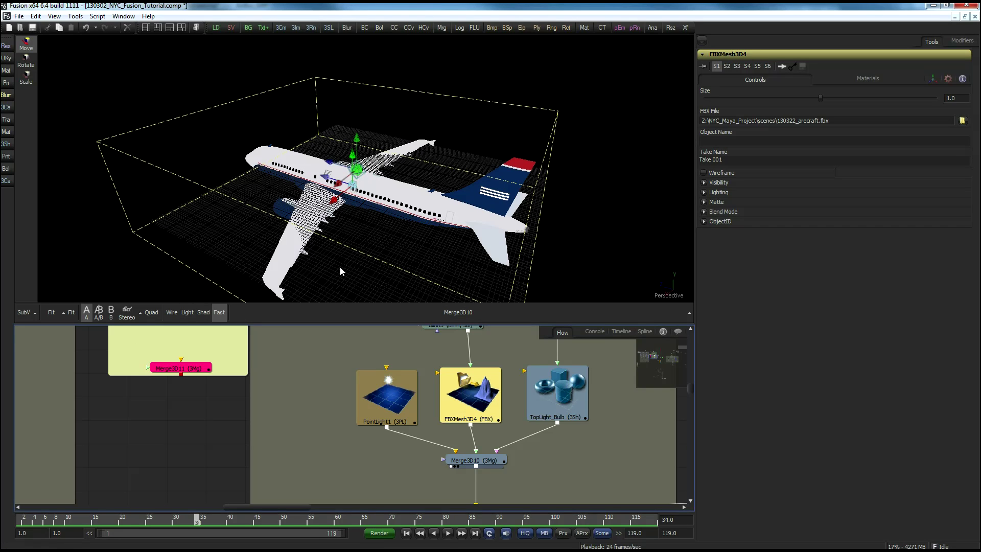
# Step: Examine the Smoke_and_Water_off_Arecraft particle emitters and the airplane's bump, paint and Blinn3 material nodes in the flow
pyautogui.moveTo(228, 389); pyautogui.dragTo(416, 429, button='middle')
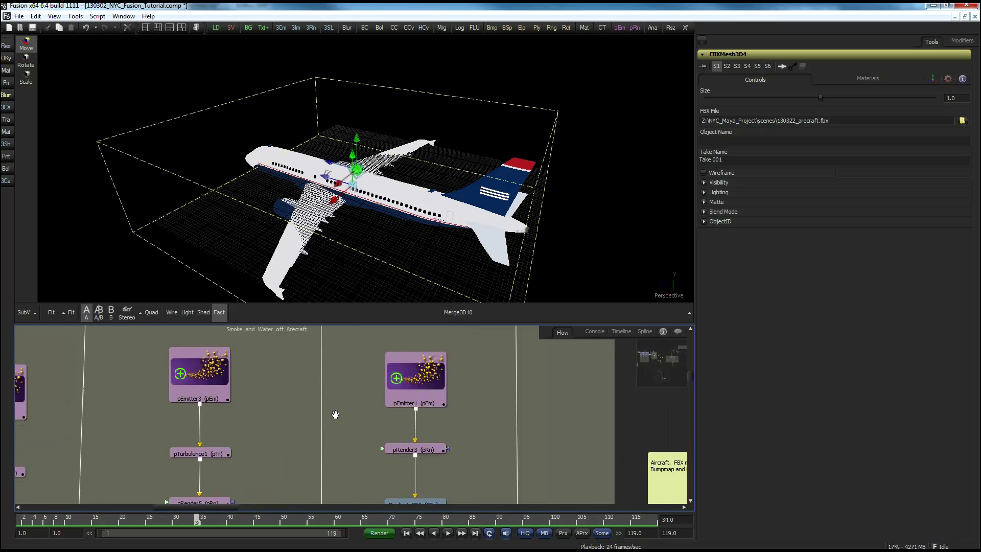
pyautogui.moveTo(335, 413); pyautogui.dragTo(439, 434, button='middle')
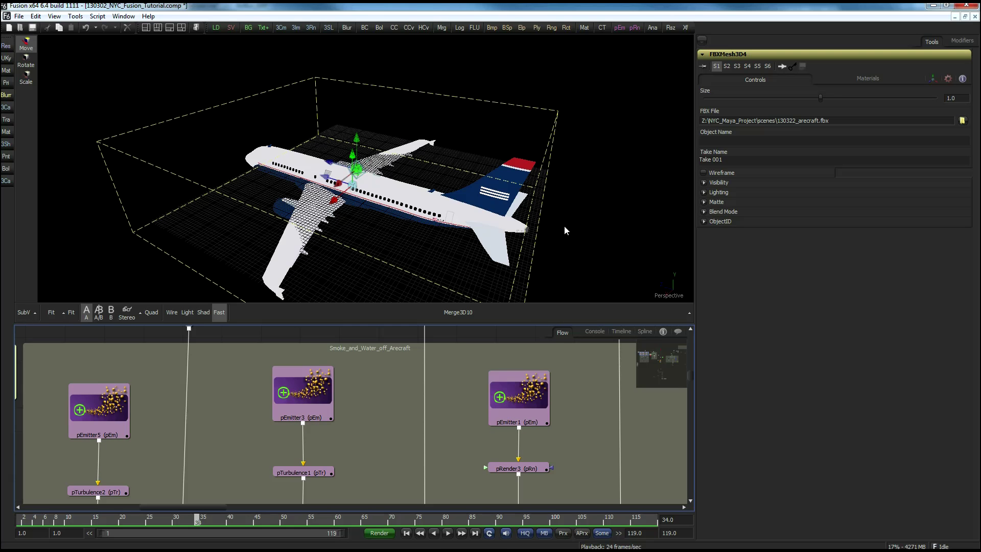
pyautogui.scroll(-5, 597, 229)
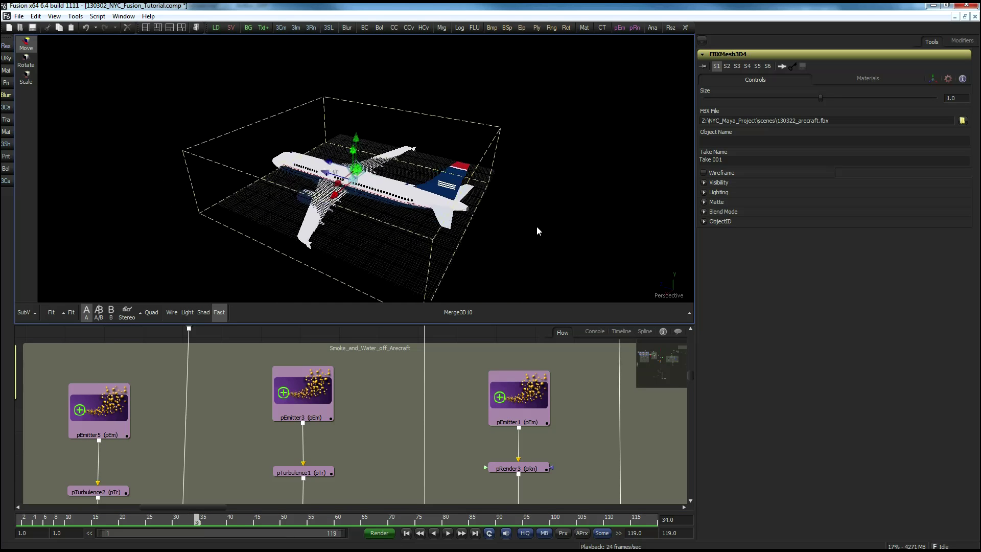
pyautogui.keyDown('alt'); pyautogui.moveTo(574, 234); pyautogui.dragTo(482, 207, button='middle'); pyautogui.keyUp('alt')
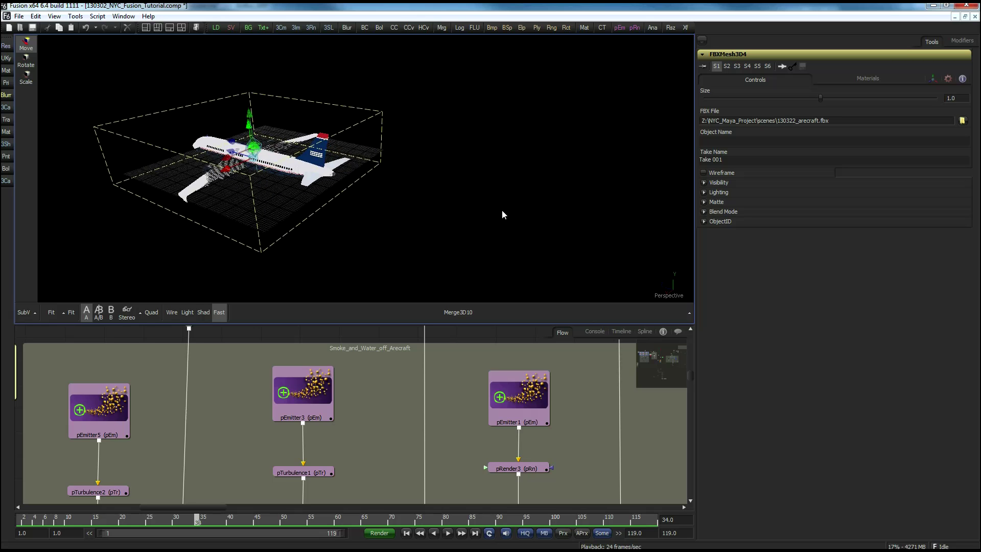
pyautogui.hscroll(5, 551, 354)
pyautogui.moveTo(544, 385)
pyautogui.mouseDown(button='middle')
pyautogui.moveTo(419, 333)
pyautogui.moveTo(356, 375)
pyautogui.mouseUp(button='middle')
pyautogui.moveTo(483, 397); pyautogui.dragTo(452, 375, button='middle')
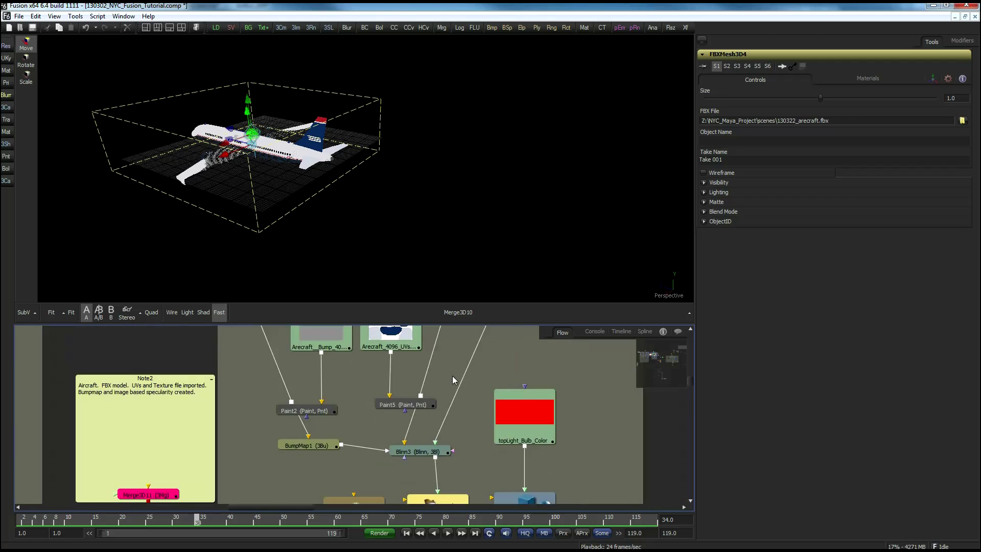
pyautogui.moveTo(482, 491); pyautogui.dragTo(530, 353, button='middle')
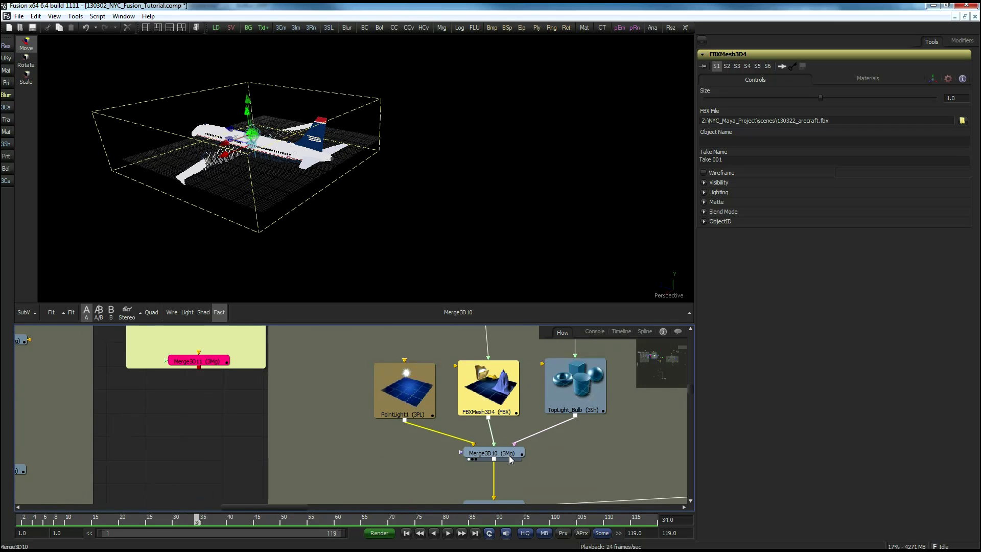
# Step: Inspect the Merge3D10 and Merge3D4 nodes in turn and leave Merge3D10 selected
pyautogui.moveTo(508, 455); pyautogui.dragTo(505, 456)
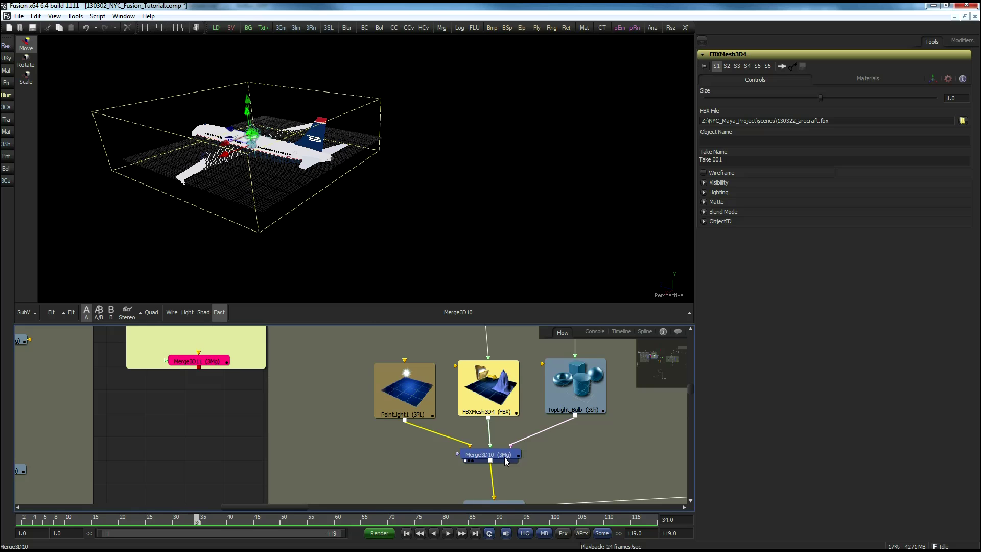
pyautogui.moveTo(411, 339); pyautogui.dragTo(354, 350, button='middle')
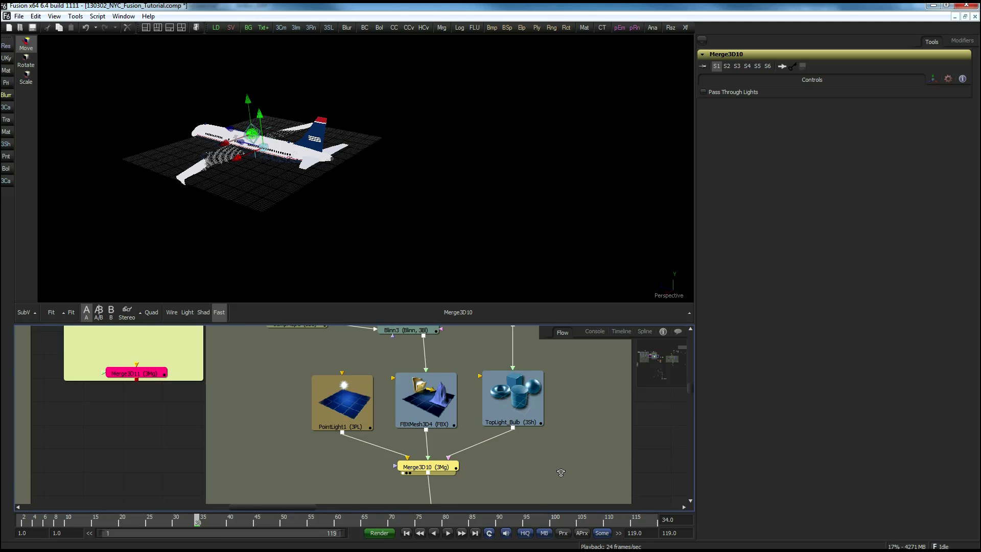
pyautogui.scroll(-3, 541, 471)
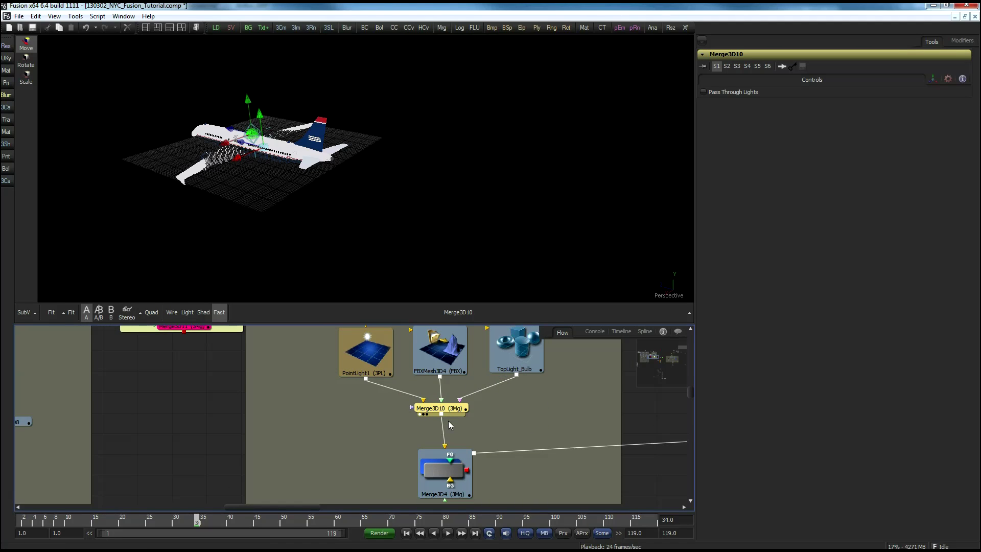
pyautogui.moveTo(450, 479); pyautogui.dragTo(445, 475)
pyautogui.scroll(-1, 445, 475)
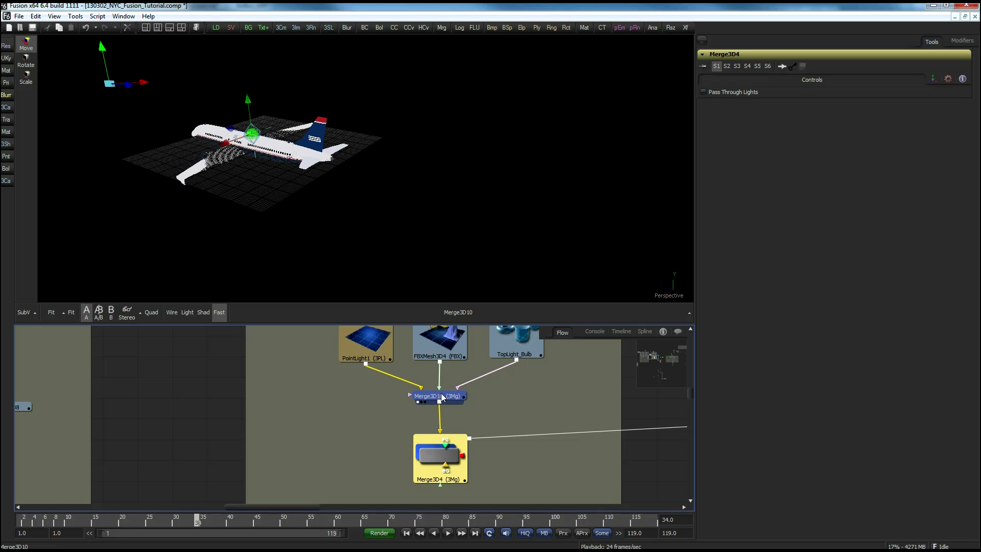
pyautogui.moveTo(444, 394); pyautogui.dragTo(444, 397)
pyautogui.scroll(1, 475, 395)
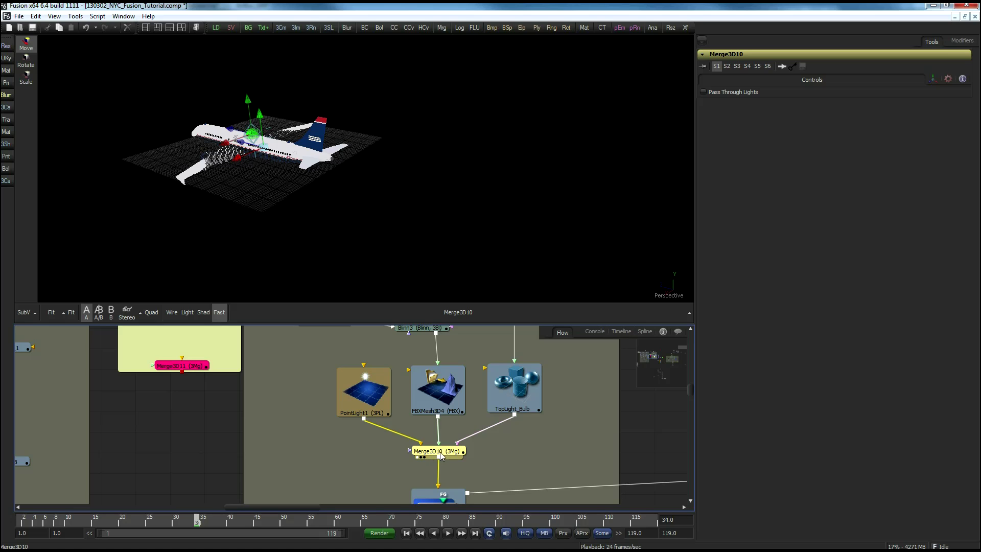
# Step: Open Merge3D10's transform controls and trace its connection down to Merge3D4
pyautogui.click(934, 80)
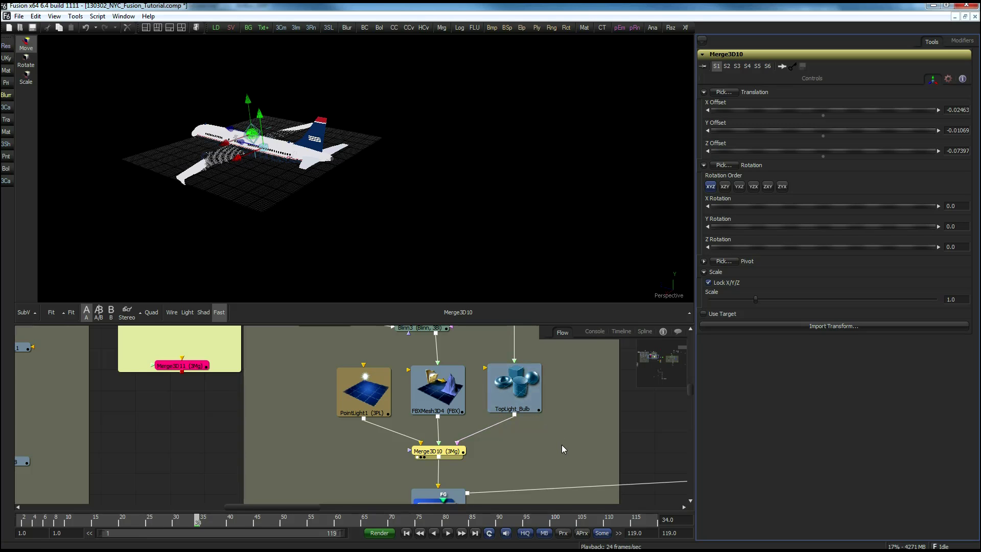
pyautogui.moveTo(561, 450); pyautogui.dragTo(585, 399, button='middle')
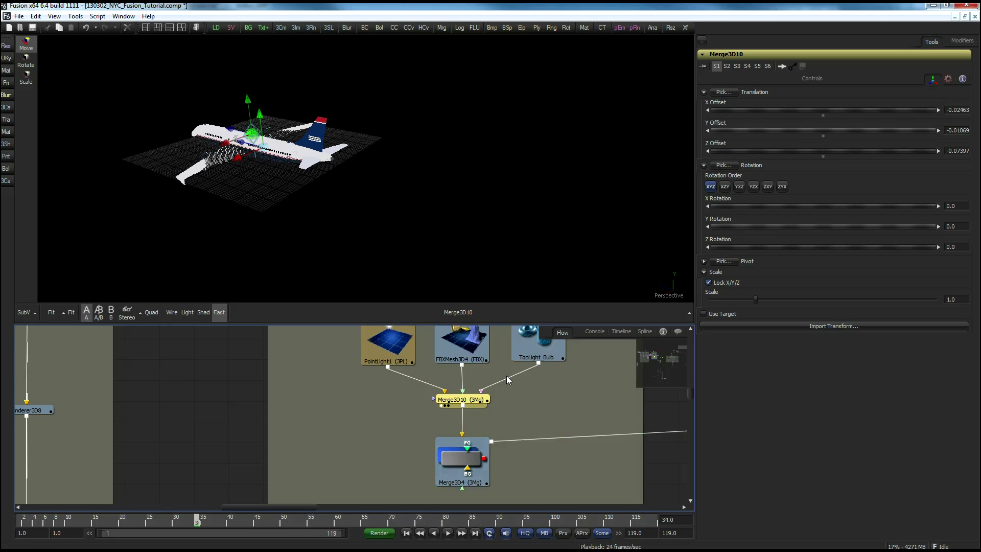
pyautogui.moveTo(527, 413); pyautogui.dragTo(472, 381, button='middle')
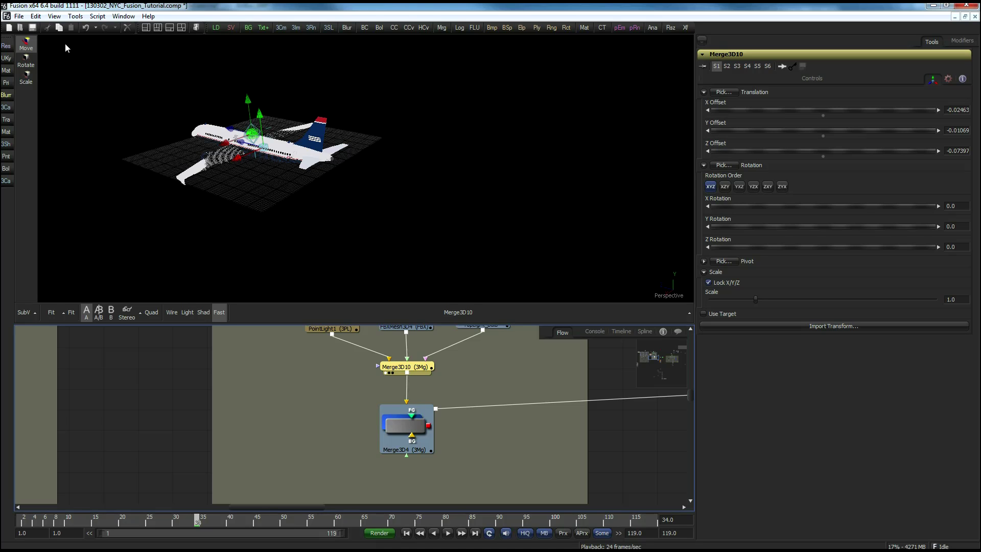
# Step: Split the display into two side-by-side viewers and reframe the airplane in the first one
pyautogui.click(157, 27)
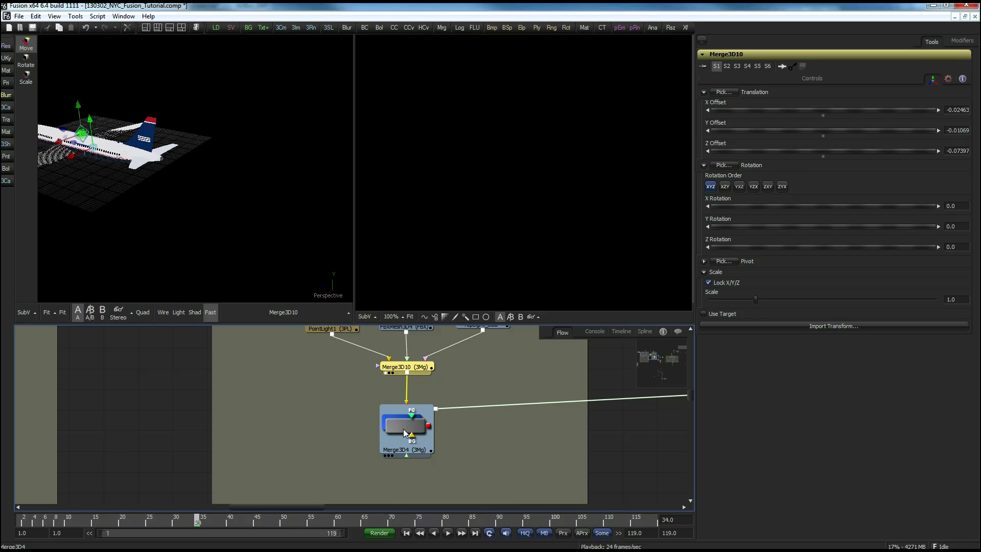
pyautogui.moveTo(223, 211); pyautogui.dragTo(299, 230, button='middle')
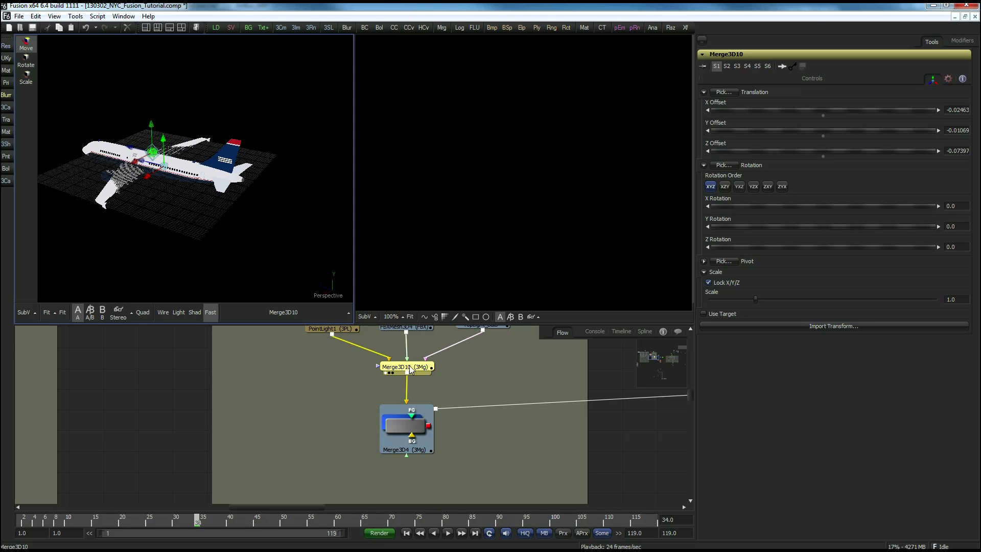
# Step: Display Merge3D4 in the second viewer and open its transform controls
pyautogui.click(411, 430)
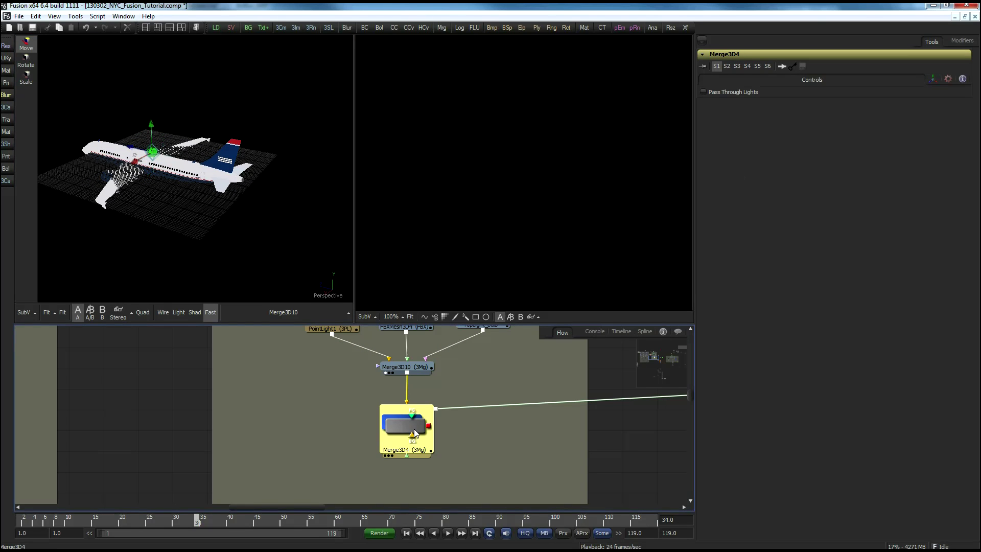
pyautogui.moveTo(413, 438); pyautogui.dragTo(506, 177)
pyautogui.keyDown('alt'); pyautogui.moveTo(596, 169); pyautogui.dragTo(543, 178, button='middle'); pyautogui.keyUp('alt')
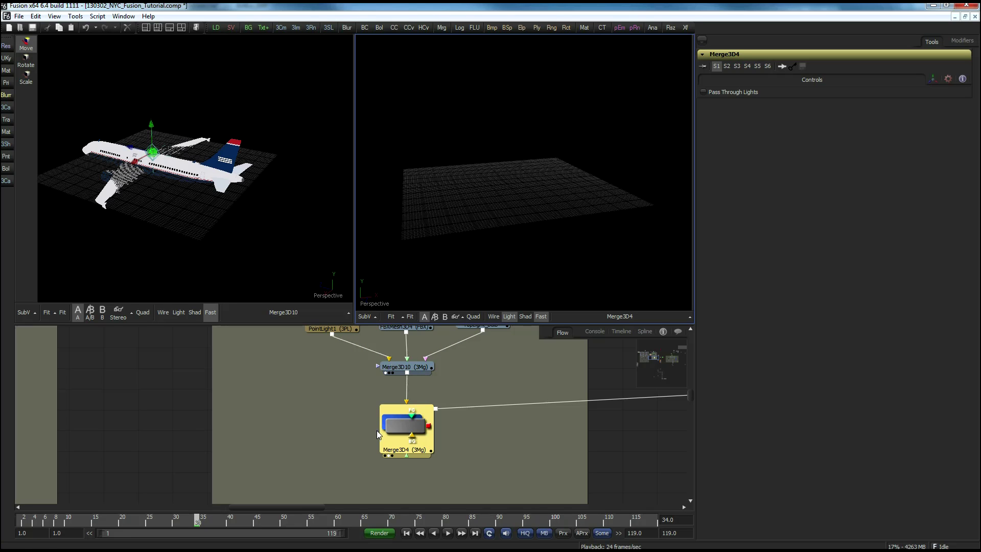
pyautogui.click(401, 434)
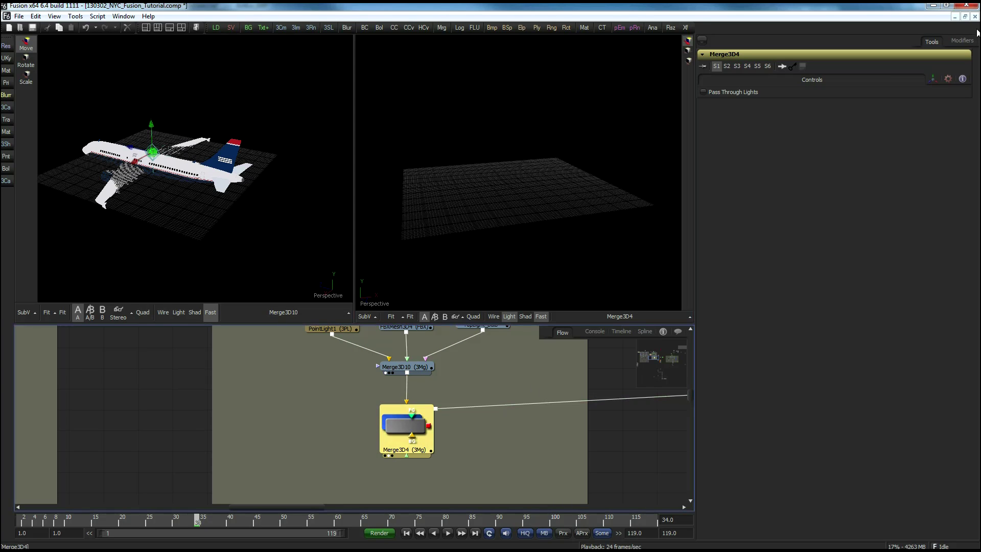
pyautogui.click(932, 79)
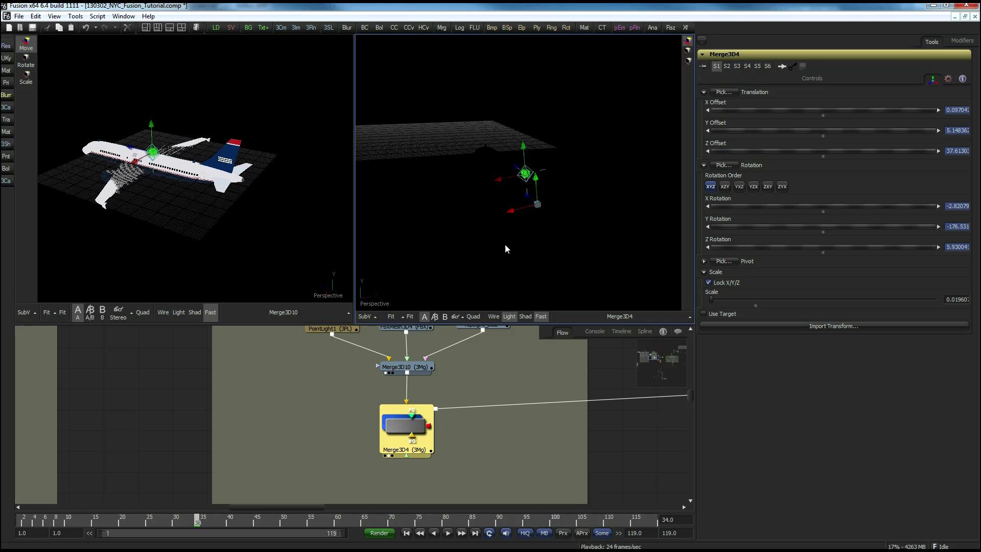
# Step: Turn off lighting in the second viewer and play the airplane's animation with the whole plane in frame
pyautogui.click(510, 316)
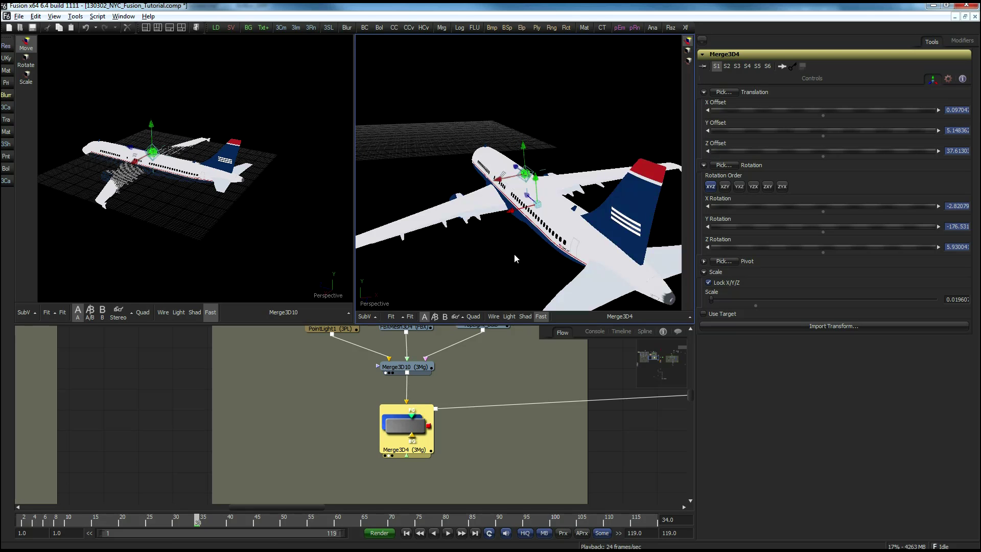
pyautogui.scroll(-5, 523, 253)
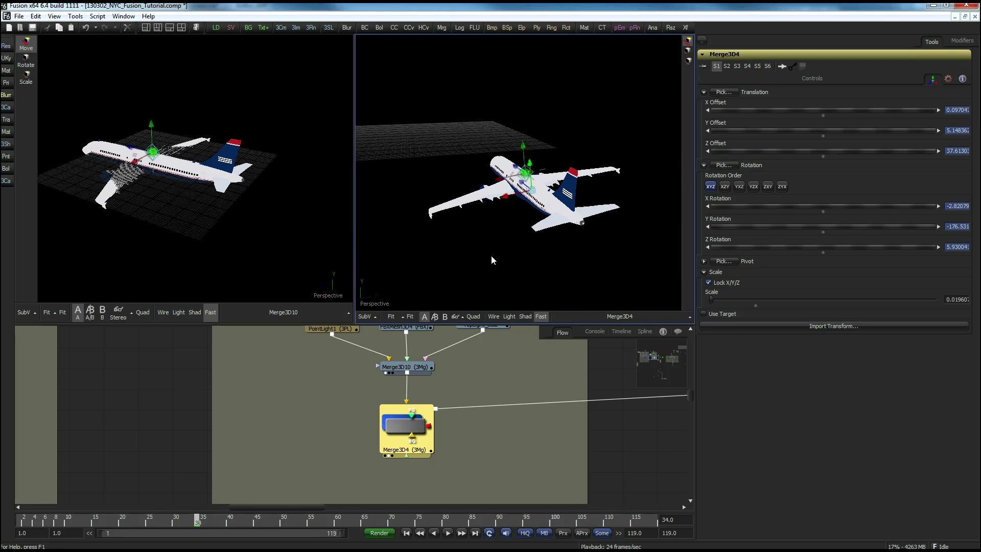
pyautogui.keyDown('alt'); pyautogui.moveTo(521, 261); pyautogui.dragTo(395, 266, button='middle'); pyautogui.keyUp('alt')
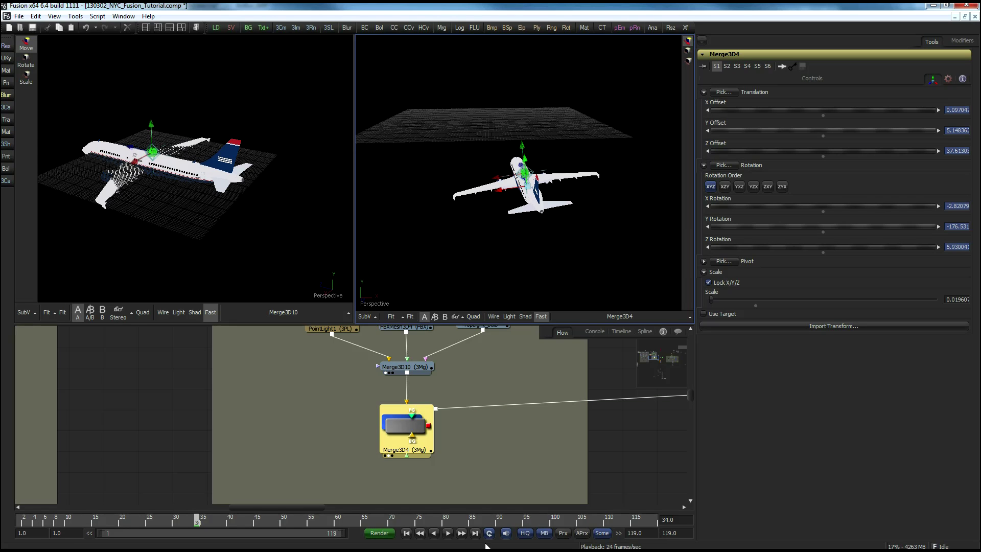
pyautogui.click(454, 532)
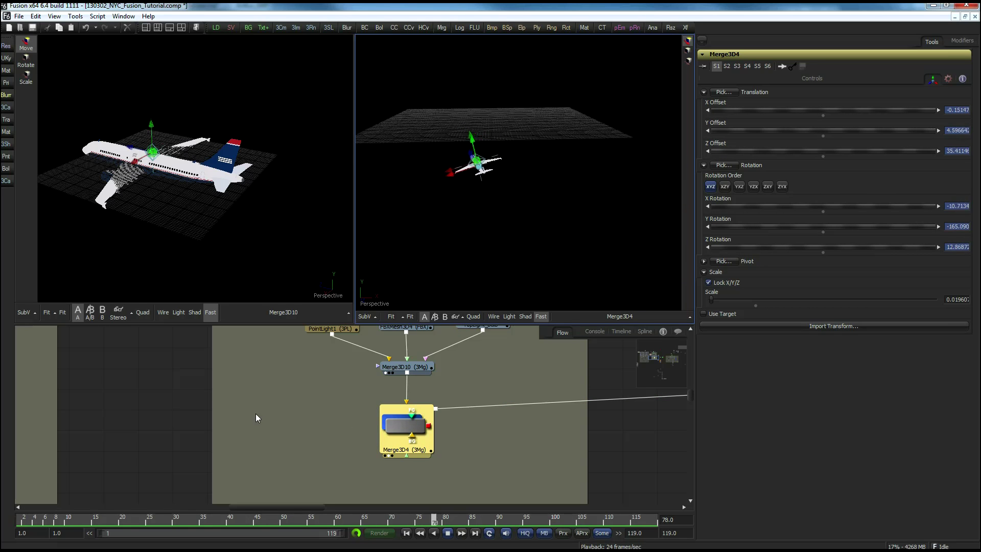
# Step: Add a new Merge3D node in the empty flow area below Note2 and connect Merge3D10's output to it
pyautogui.keyDown('shift'); pyautogui.hscroll(-5, 256, 418); pyautogui.keyUp('shift')
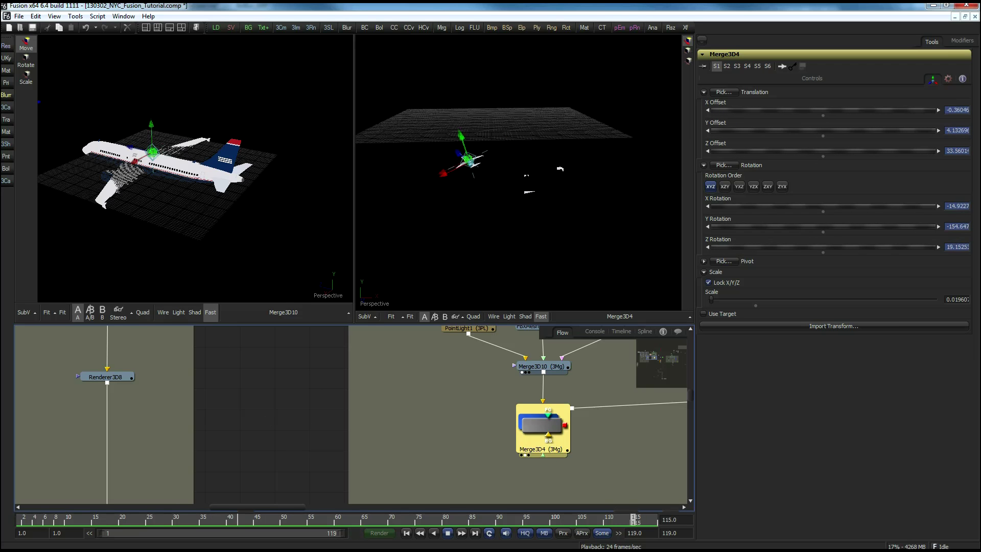
pyautogui.moveTo(251, 405); pyautogui.dragTo(351, 420, button='middle')
pyautogui.moveTo(301, 391); pyautogui.dragTo(447, 540, button='middle')
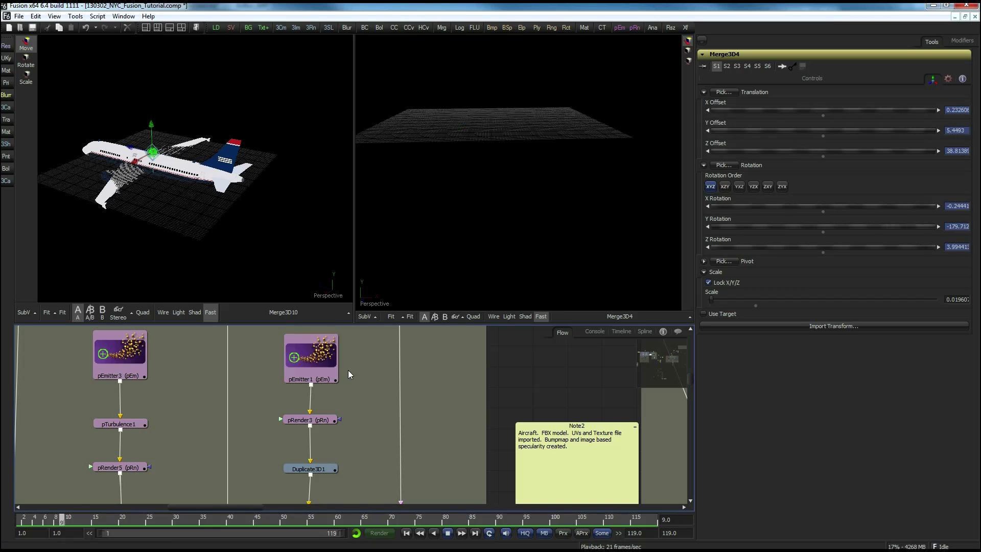
pyautogui.moveTo(398, 445); pyautogui.dragTo(517, 443, button='middle')
pyautogui.moveTo(521, 443); pyautogui.dragTo(522, 469)
pyautogui.moveTo(454, 437); pyautogui.dragTo(330, 351, button='middle')
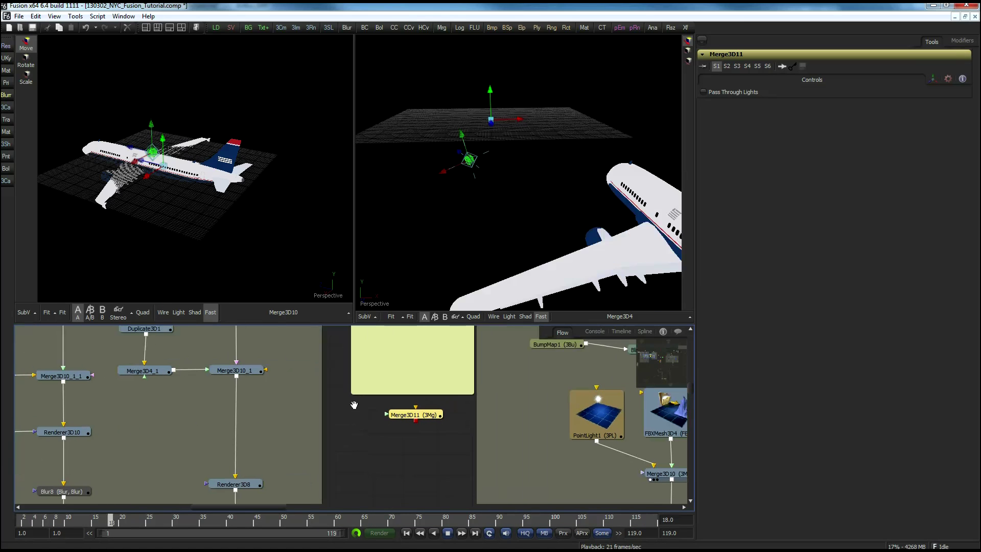
pyautogui.moveTo(662, 448); pyautogui.dragTo(405, 382)
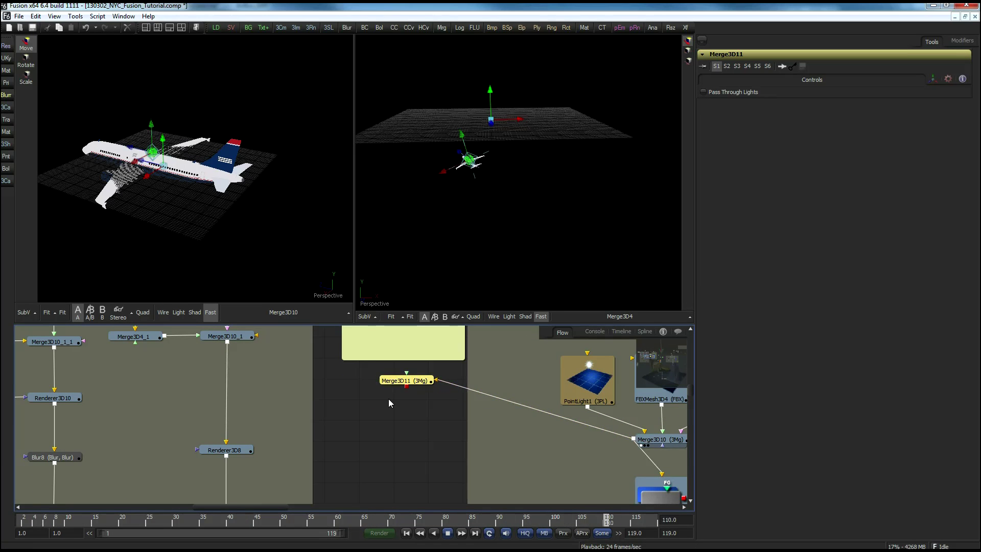
pyautogui.moveTo(389, 402); pyautogui.dragTo(424, 426, button='middle')
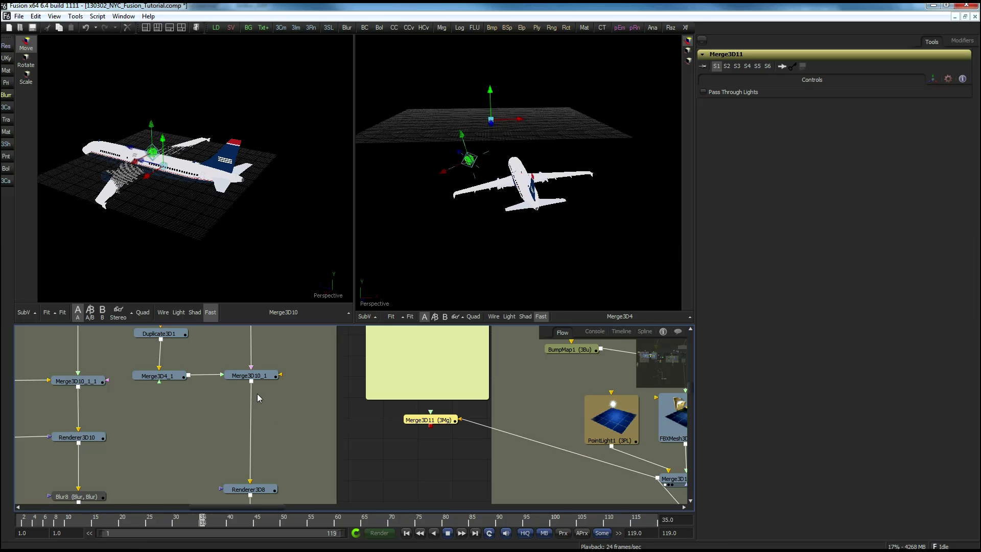
# Step: Inspect the wing particles by displaying pRender3 and Duplicate3D1 in turn in the first viewer, with pEmitter1's controls open
pyautogui.moveTo(171, 411); pyautogui.dragTo(201, 454, button='middle')
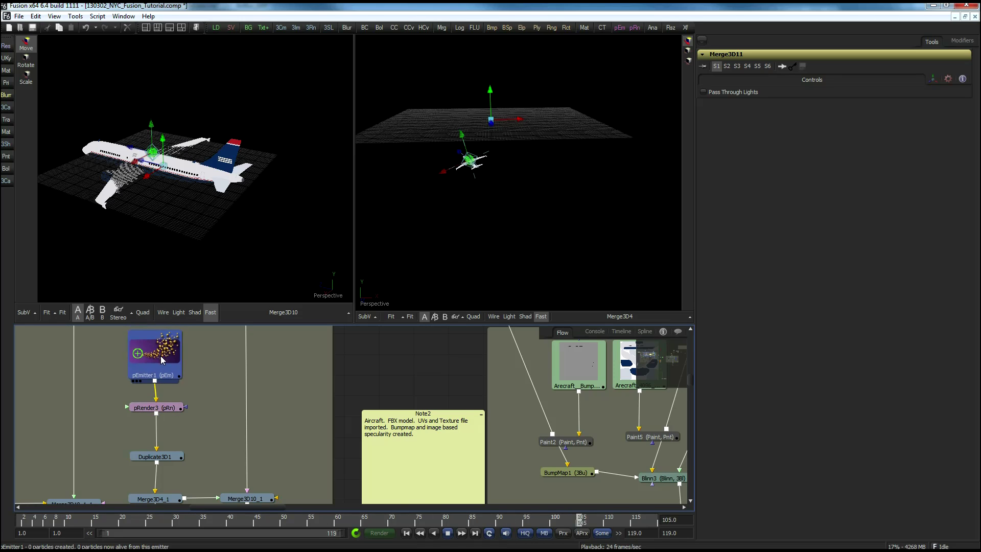
pyautogui.press('1')
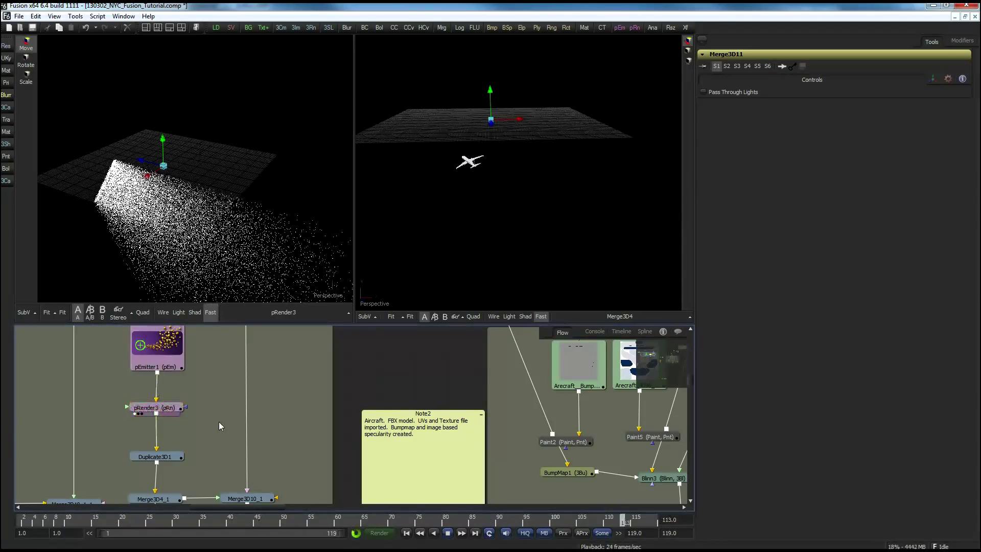
pyautogui.moveTo(158, 456); pyautogui.dragTo(166, 419, button='middle')
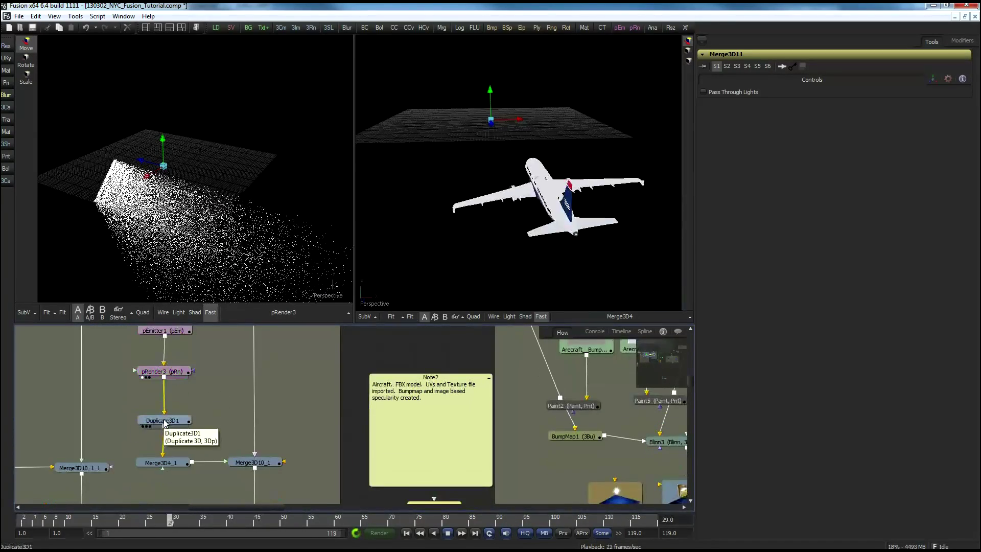
pyautogui.moveTo(209, 355); pyautogui.dragTo(216, 407, button='middle')
pyautogui.click(173, 364)
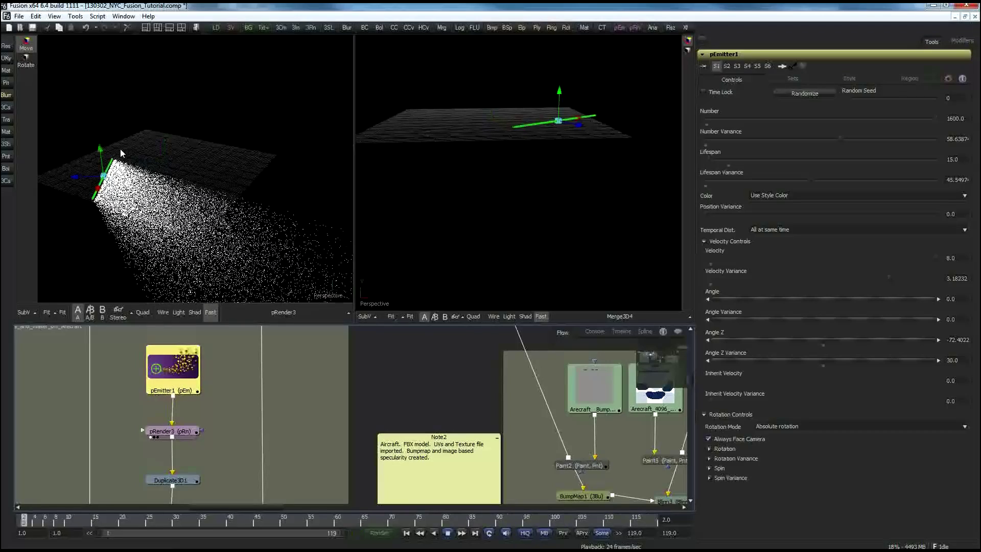
pyautogui.moveTo(191, 473); pyautogui.dragTo(197, 436, button='middle')
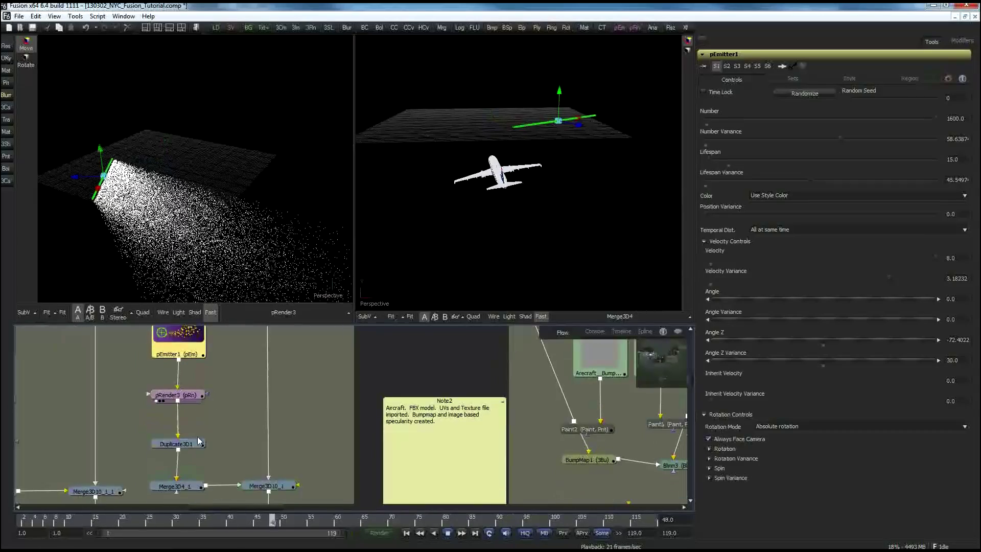
pyautogui.moveTo(182, 446); pyautogui.dragTo(180, 143)
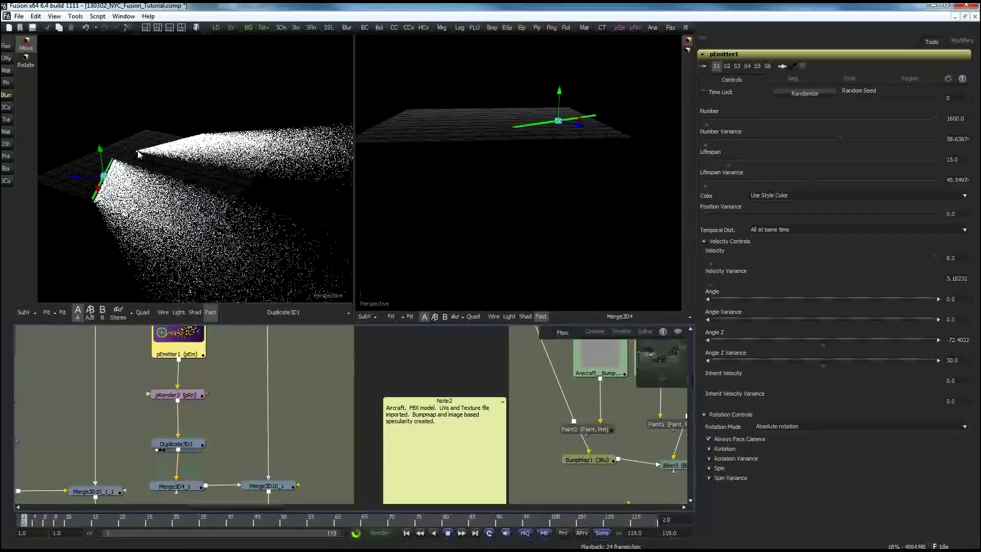
# Step: Connect Duplicate3D1's output to Merge3D11 and display the combined airplane and particles in the first viewer
pyautogui.moveTo(323, 487); pyautogui.dragTo(290, 462, button='middle')
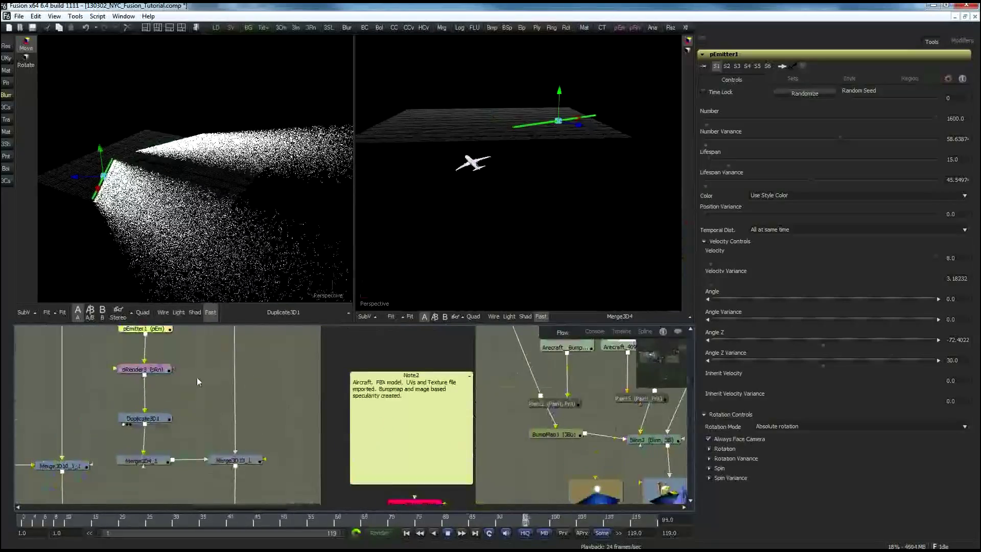
pyautogui.moveTo(146, 426); pyautogui.dragTo(402, 502)
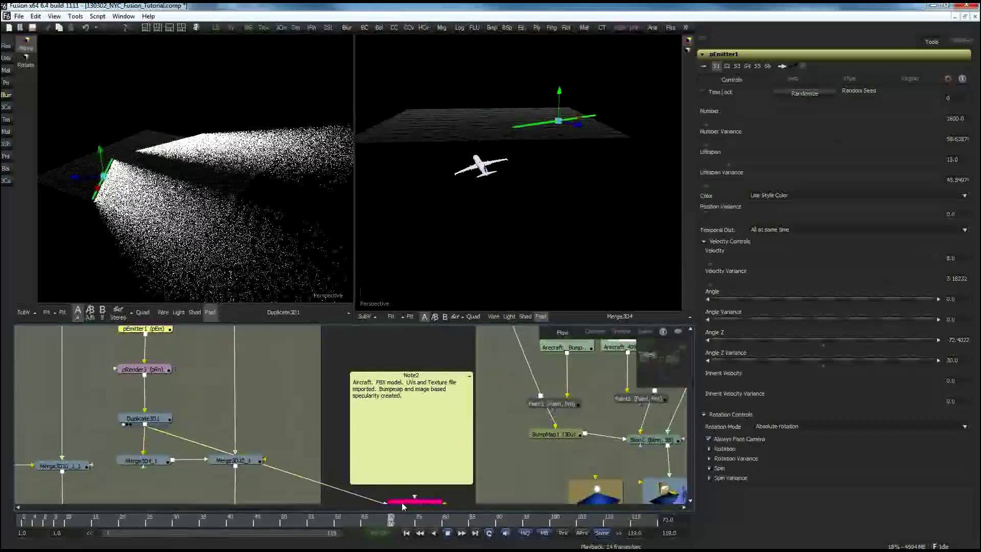
pyautogui.moveTo(402, 501); pyautogui.dragTo(394, 484, button='middle')
pyautogui.moveTo(394, 484); pyautogui.dragTo(178, 276)
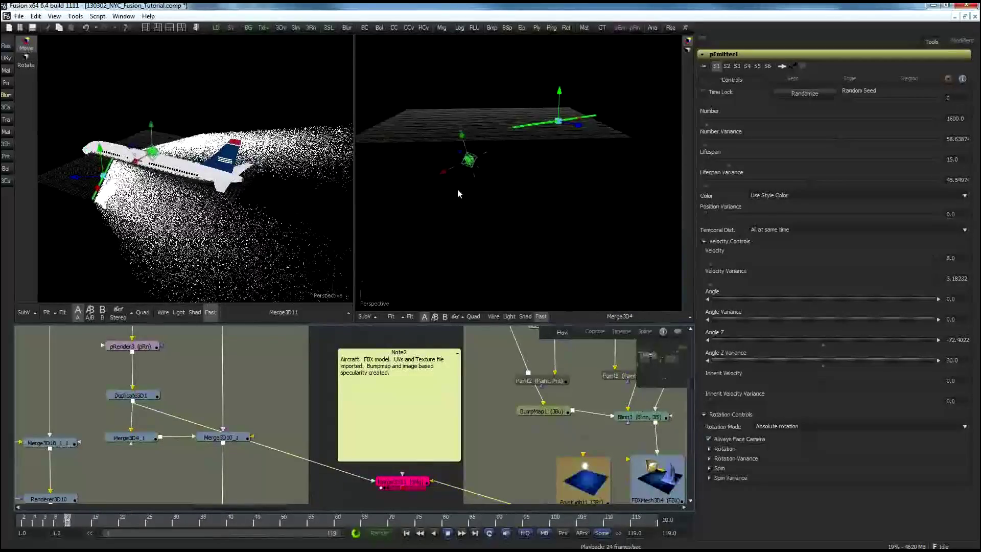
# Step: Open Merge3D4_1's transform controls and display its moving particles in the second viewer
pyautogui.click(125, 438)
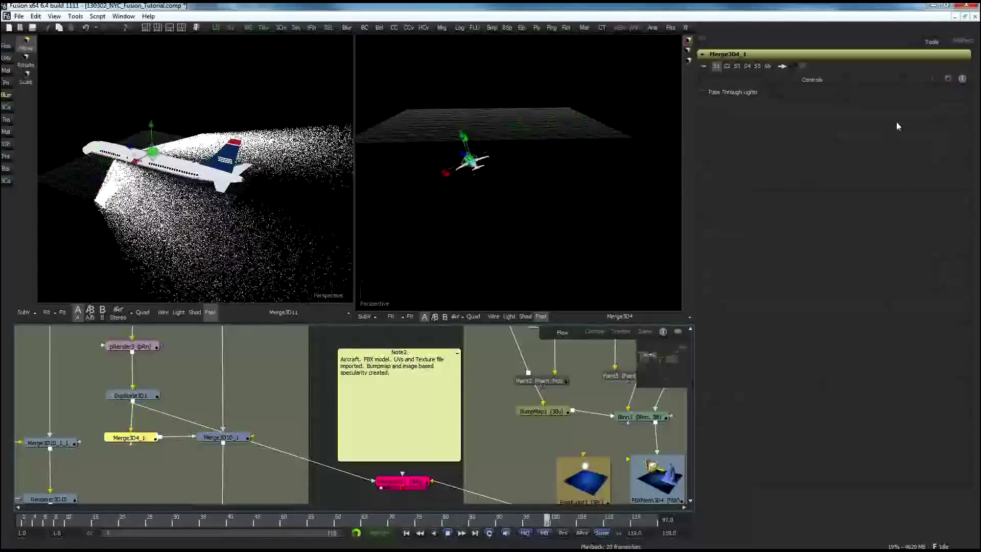
pyautogui.click(932, 80)
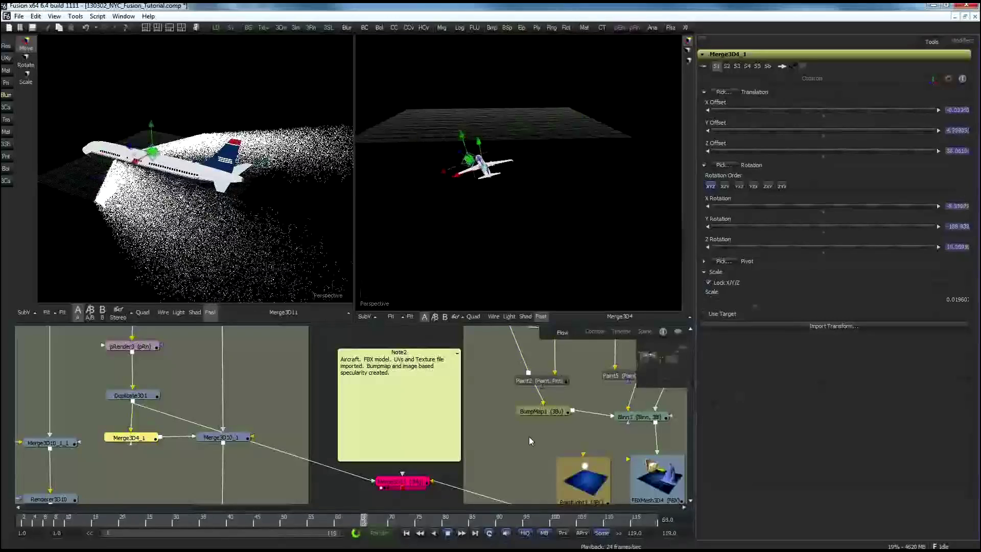
pyautogui.moveTo(529, 437); pyautogui.dragTo(422, 403, button='middle')
pyautogui.moveTo(580, 439); pyautogui.dragTo(496, 383, button='middle')
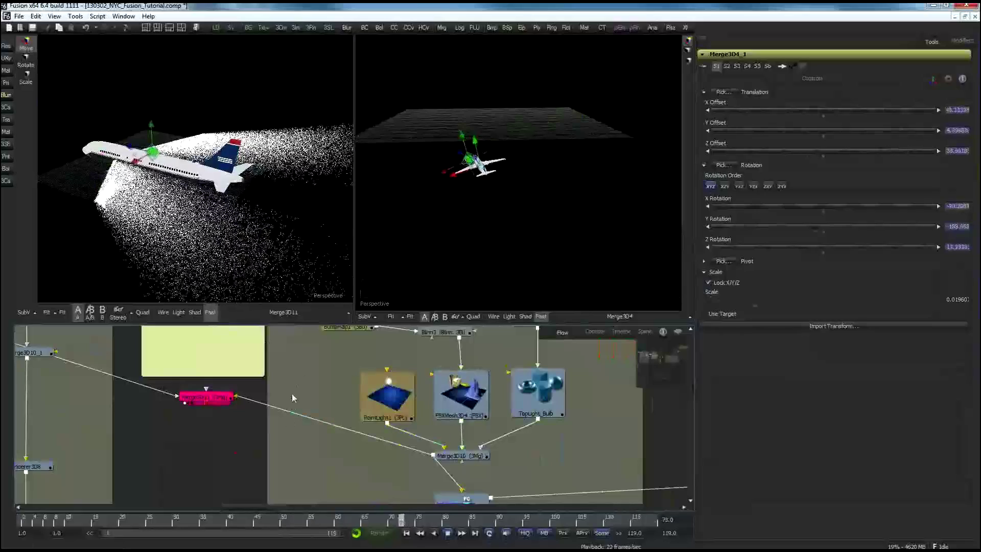
pyautogui.moveTo(240, 444); pyautogui.dragTo(438, 483, button='middle')
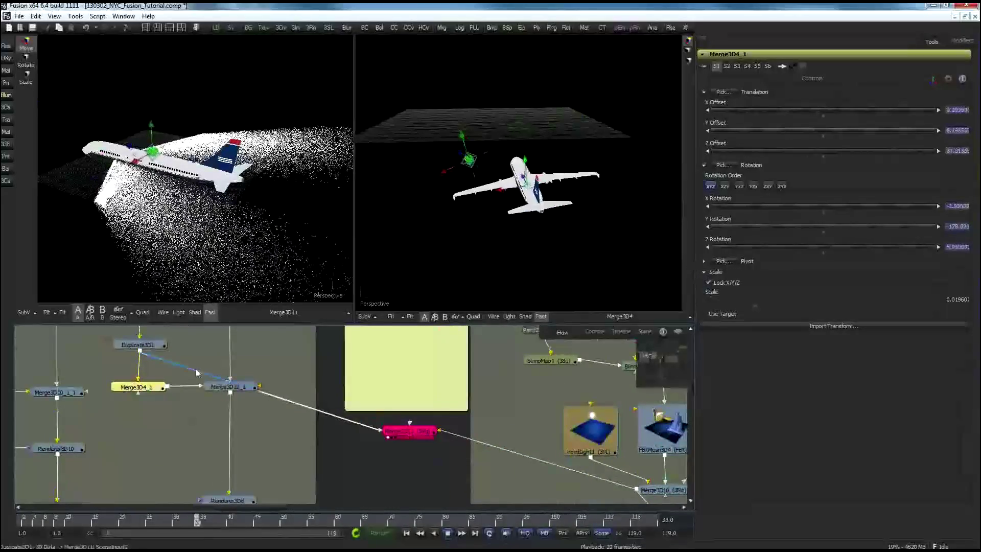
pyautogui.press('2')
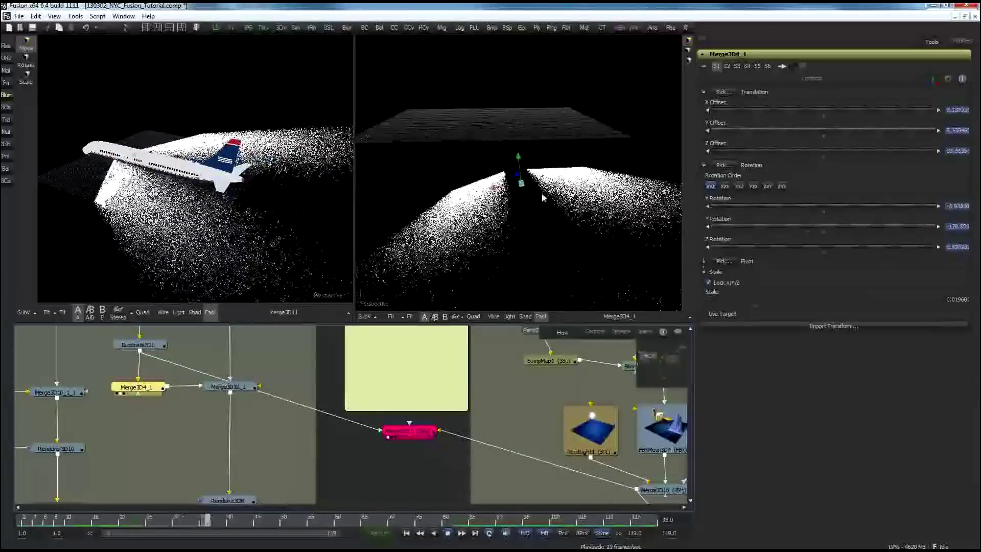
pyautogui.moveTo(607, 399); pyautogui.dragTo(523, 369, button='middle')
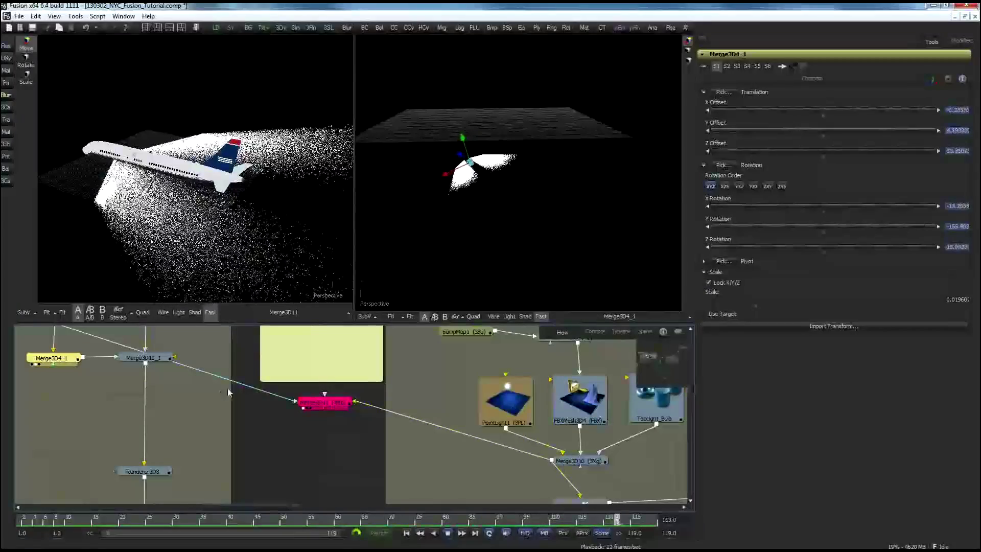
pyautogui.moveTo(234, 415); pyautogui.dragTo(314, 431, button='middle')
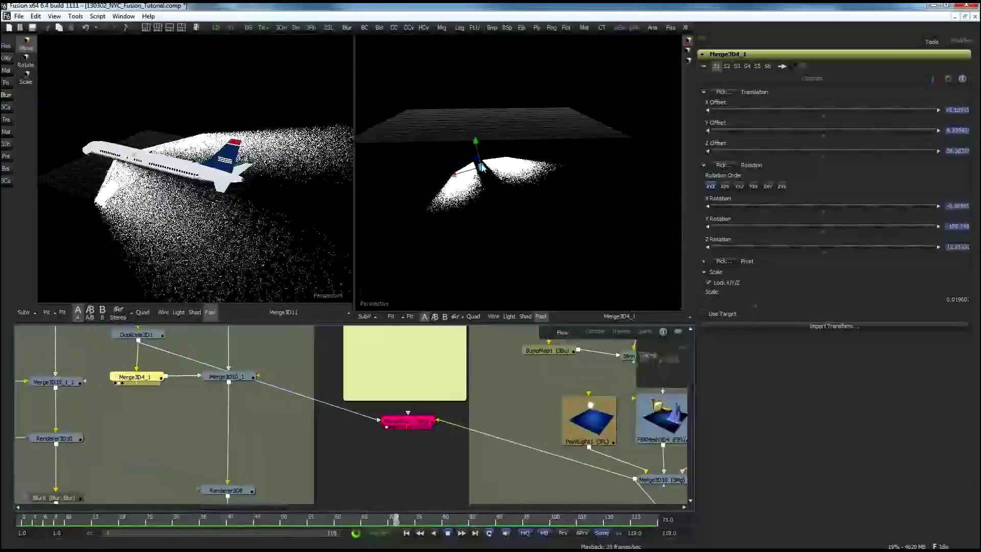
pyautogui.moveTo(185, 441); pyautogui.dragTo(313, 446, button='middle')
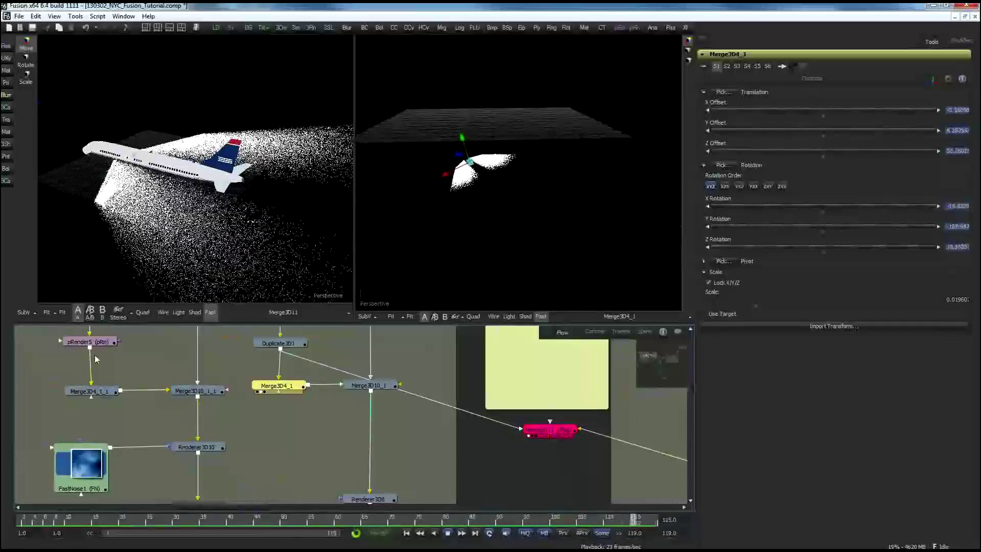
pyautogui.moveTo(308, 447); pyautogui.dragTo(167, 424, button='middle')
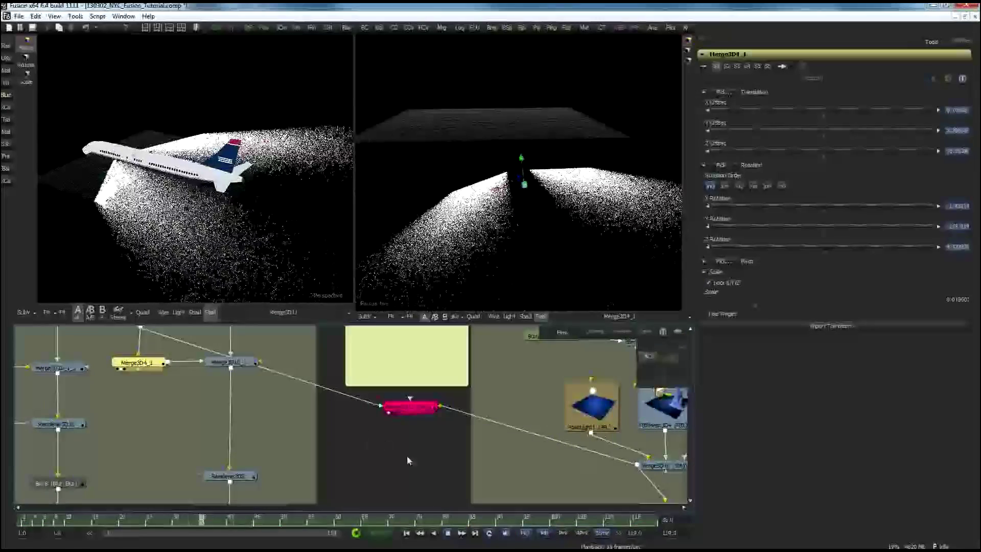